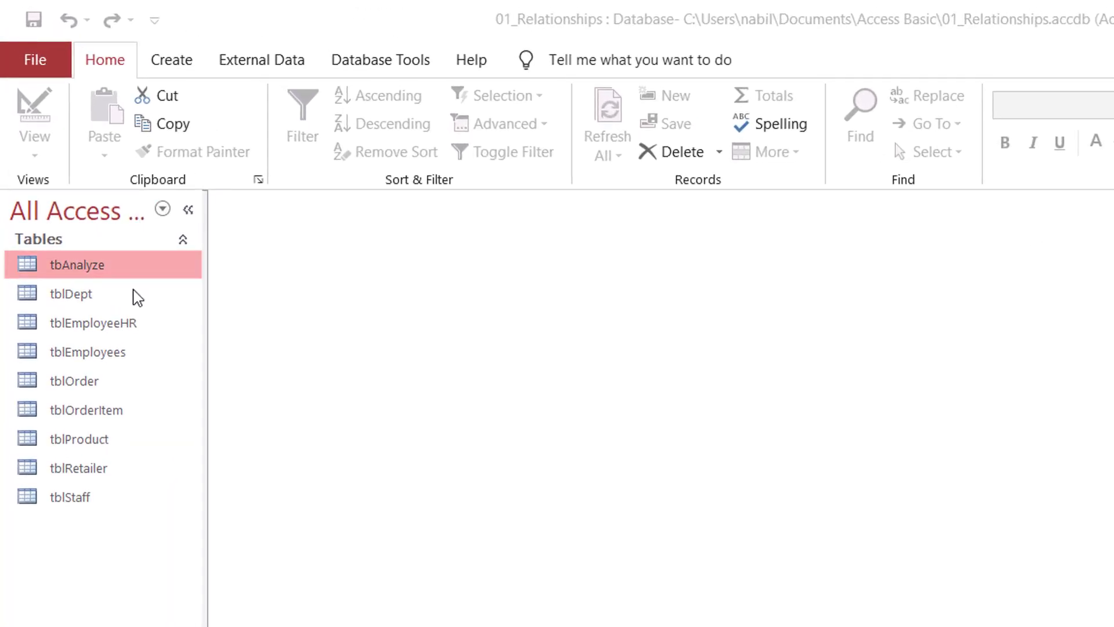
# Review the records in tblEmployees and tblEmployeeHR, closing both tables when done.
pyautogui.doubleClick(75, 355)
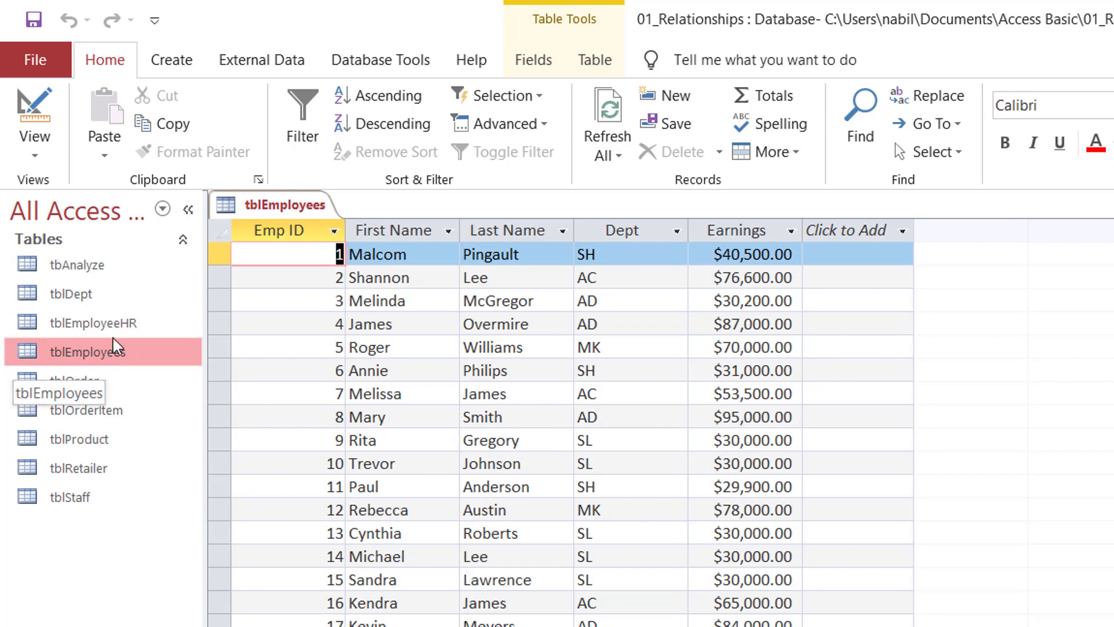
pyautogui.doubleClick(125, 325)
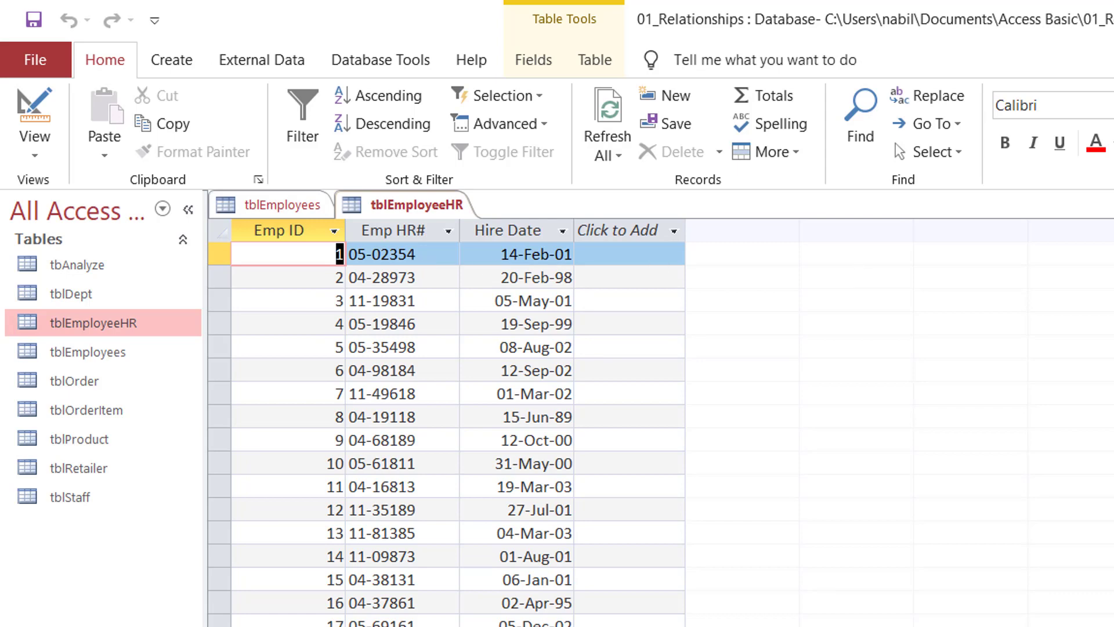
pyautogui.hotkey('ctrl', 'w')
pyautogui.hotkey('ctrl', 'w')
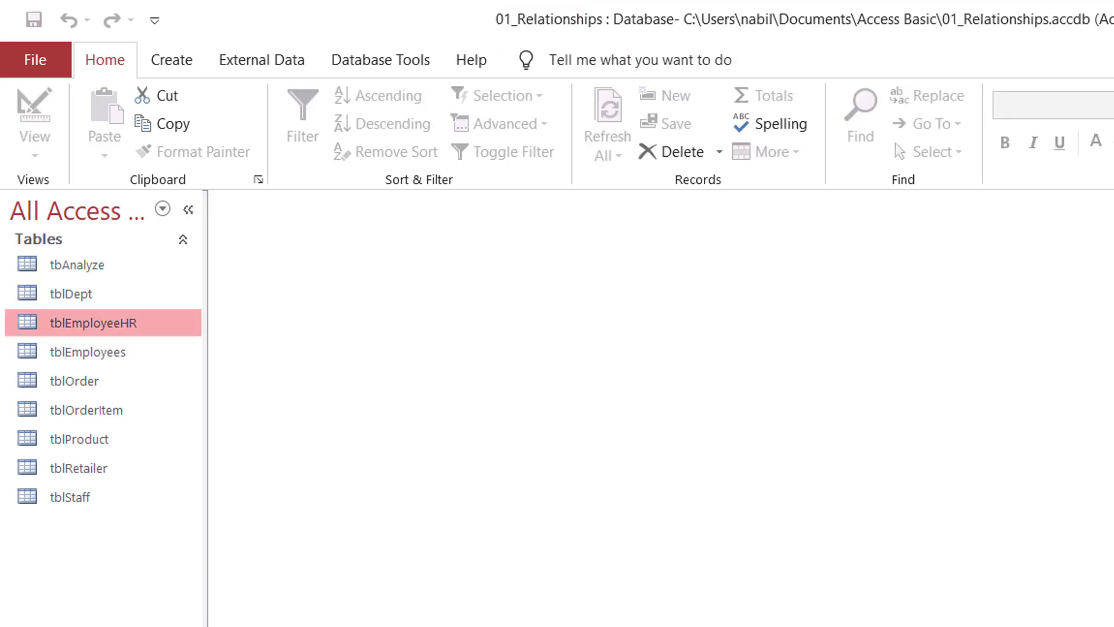
# Add tblEmployees and tblEmployeeHR to the database's relationships layout and widen the gap between them.
pyautogui.click(407, 62)
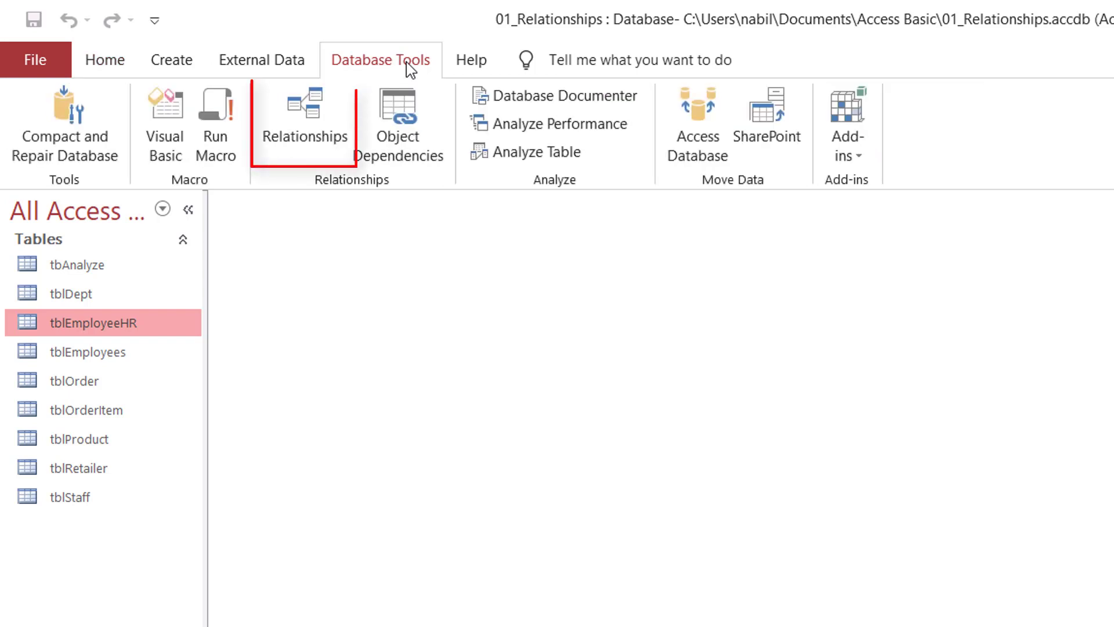
pyautogui.click(318, 100)
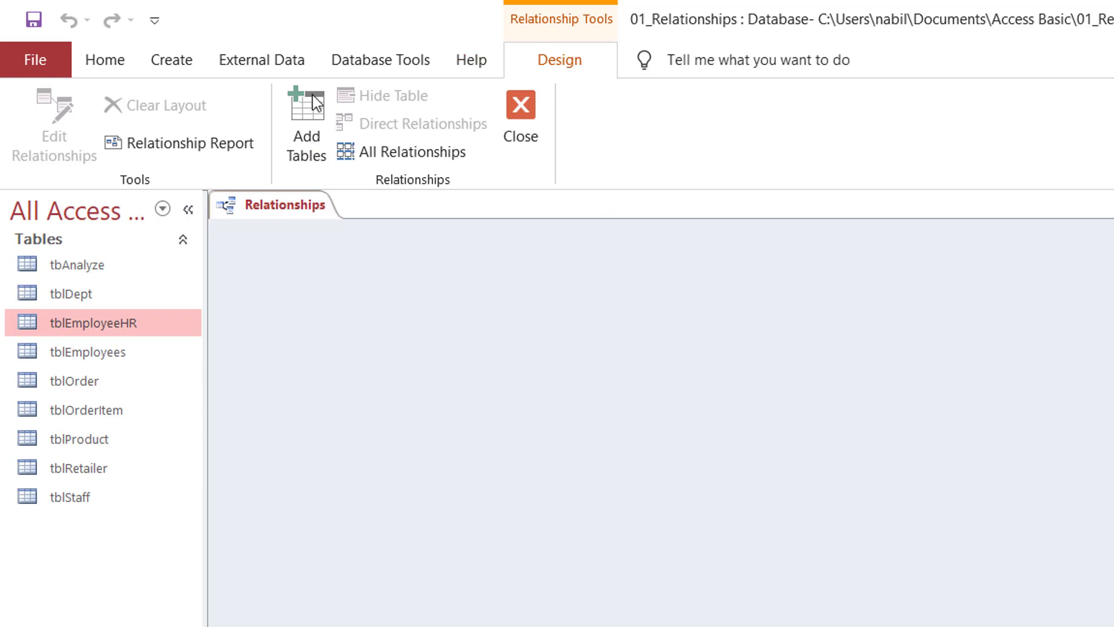
pyautogui.click(306, 107)
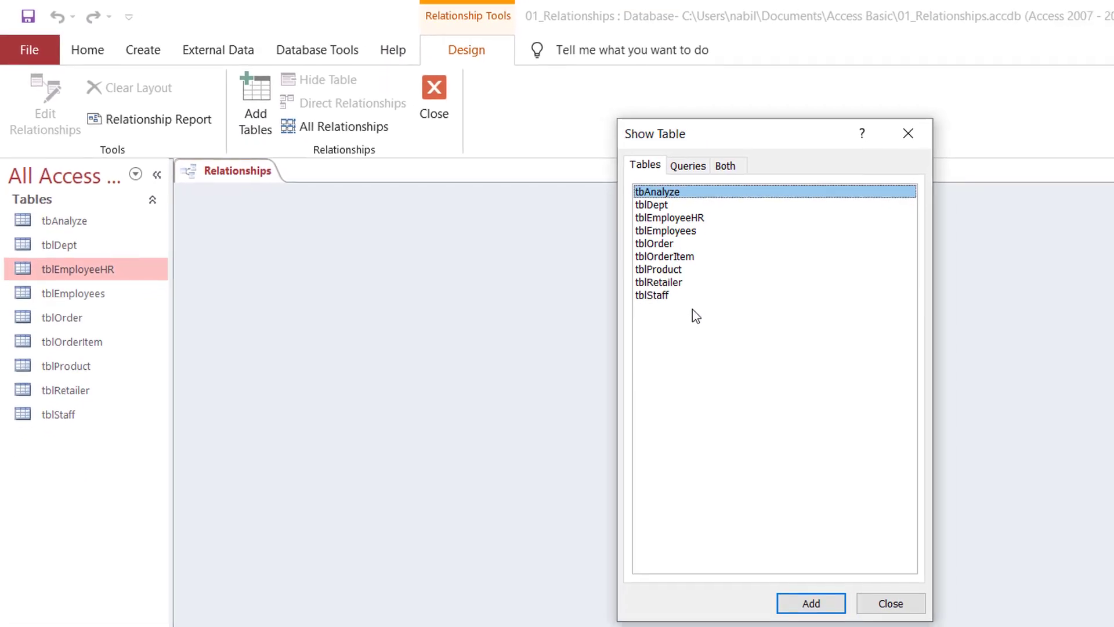
pyautogui.click(655, 221)
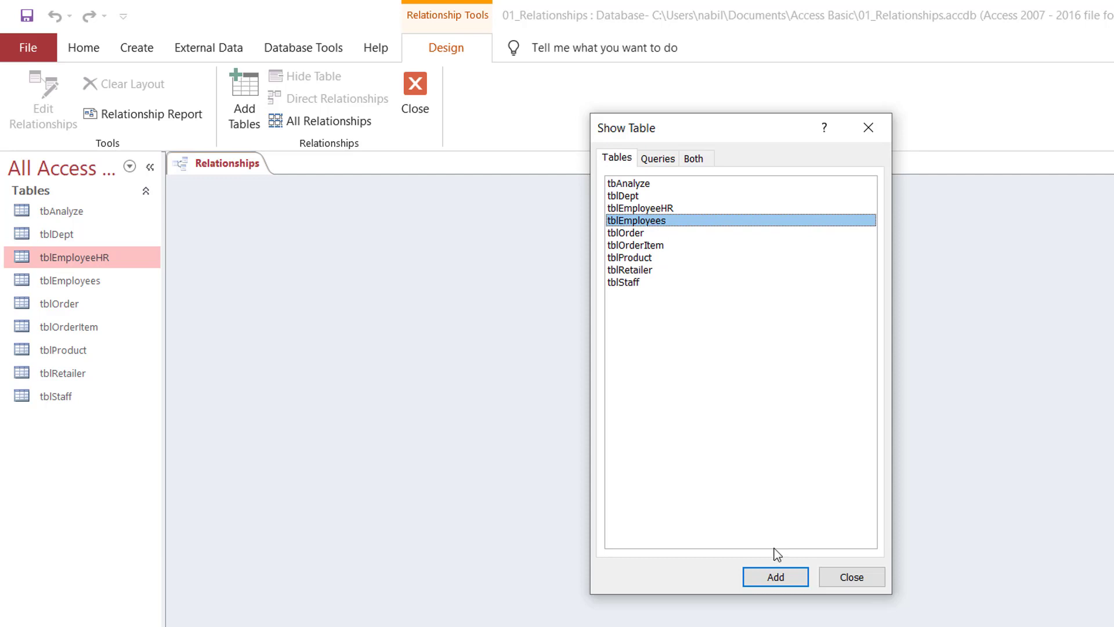
pyautogui.click(780, 578)
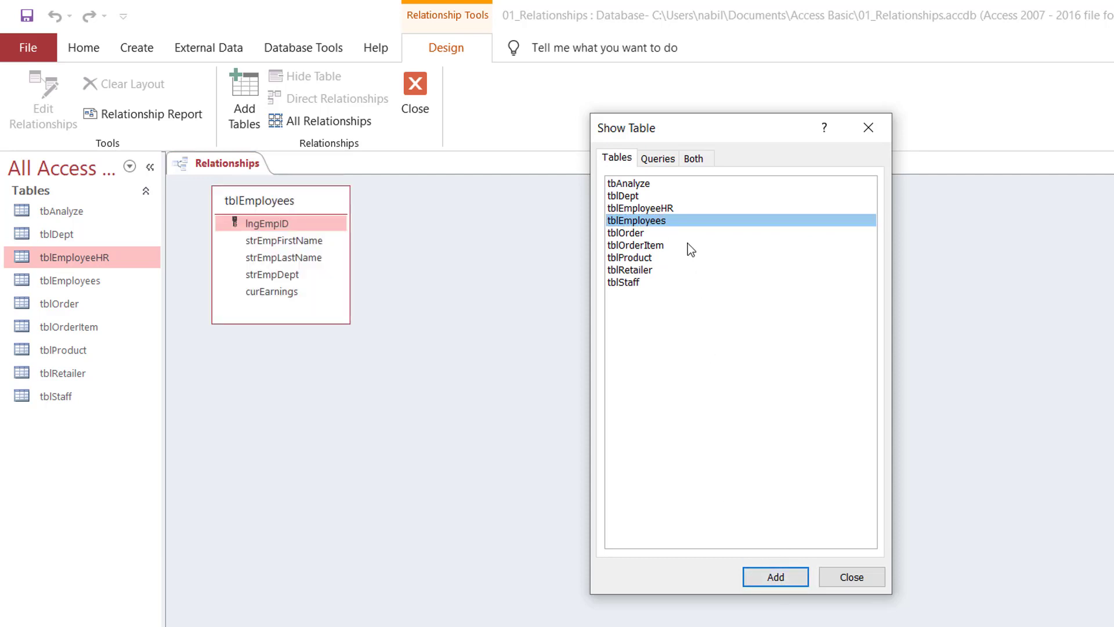
pyautogui.doubleClick(649, 208)
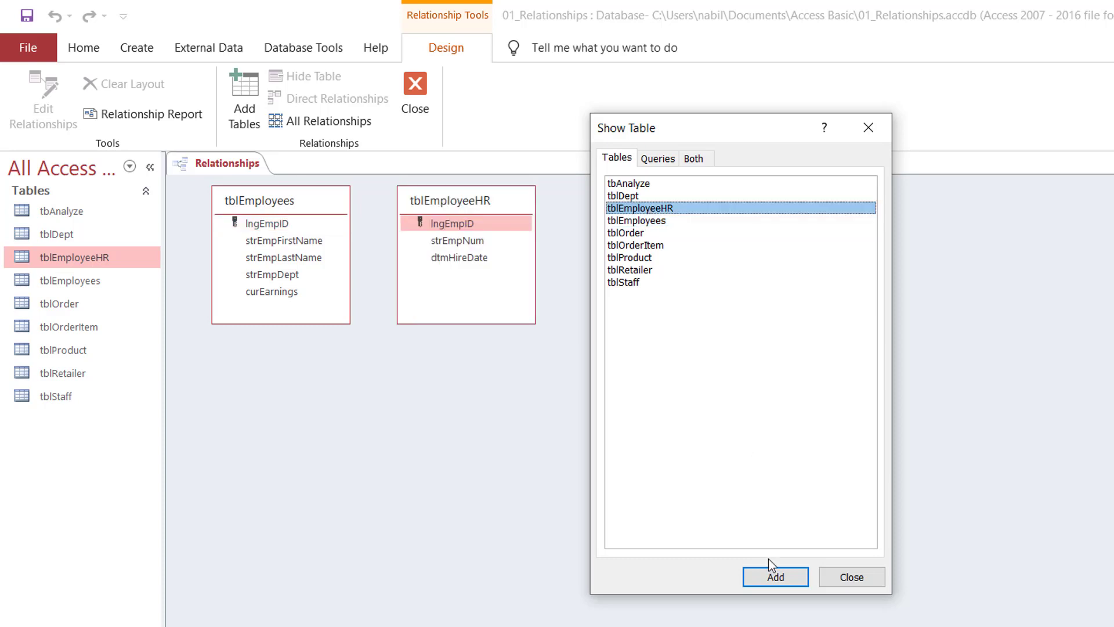
pyautogui.click(852, 577)
pyautogui.moveTo(507, 200); pyautogui.dragTo(531, 198)
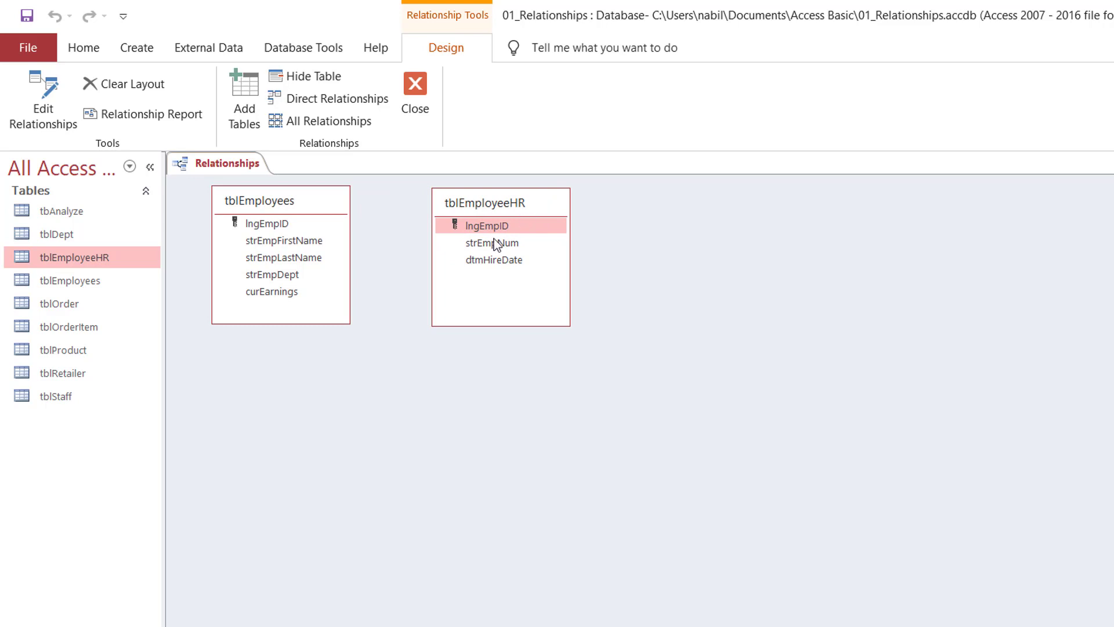
# Create a one-to-one relationship from lngEmpID in tblEmployees to lngEmpID in tblEmployeeHR with Enforce Referential Integrity enabled.
pyautogui.click(275, 224)
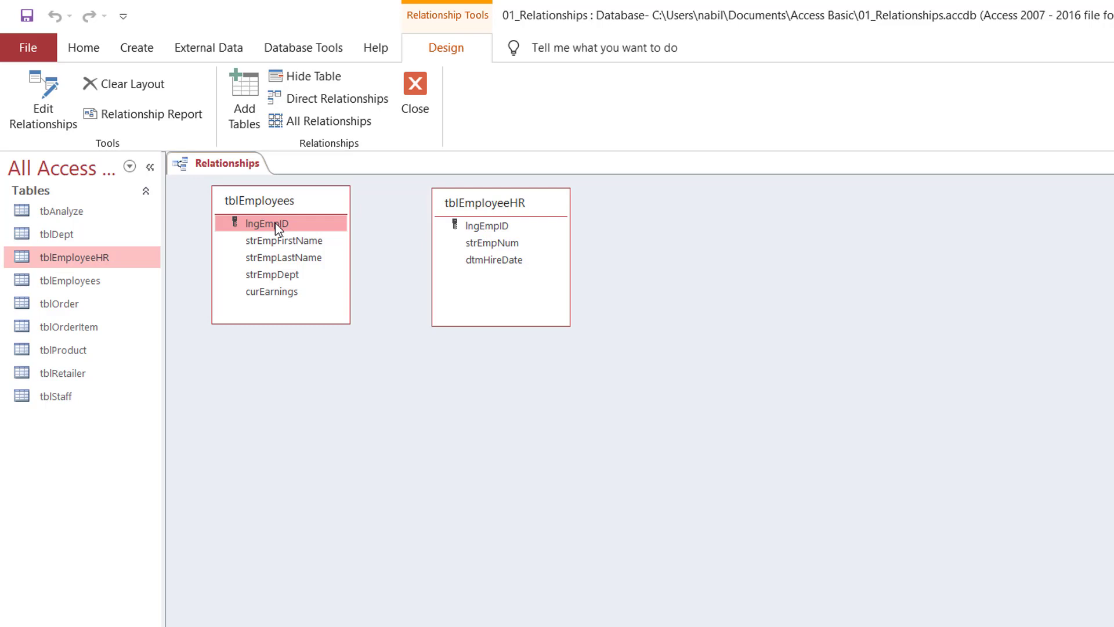
pyautogui.moveTo(275, 223)
pyautogui.mouseDown()
pyautogui.moveTo(509, 228)
pyautogui.moveTo(293, 224)
pyautogui.mouseUp()
pyautogui.moveTo(261, 223); pyautogui.dragTo(487, 229)
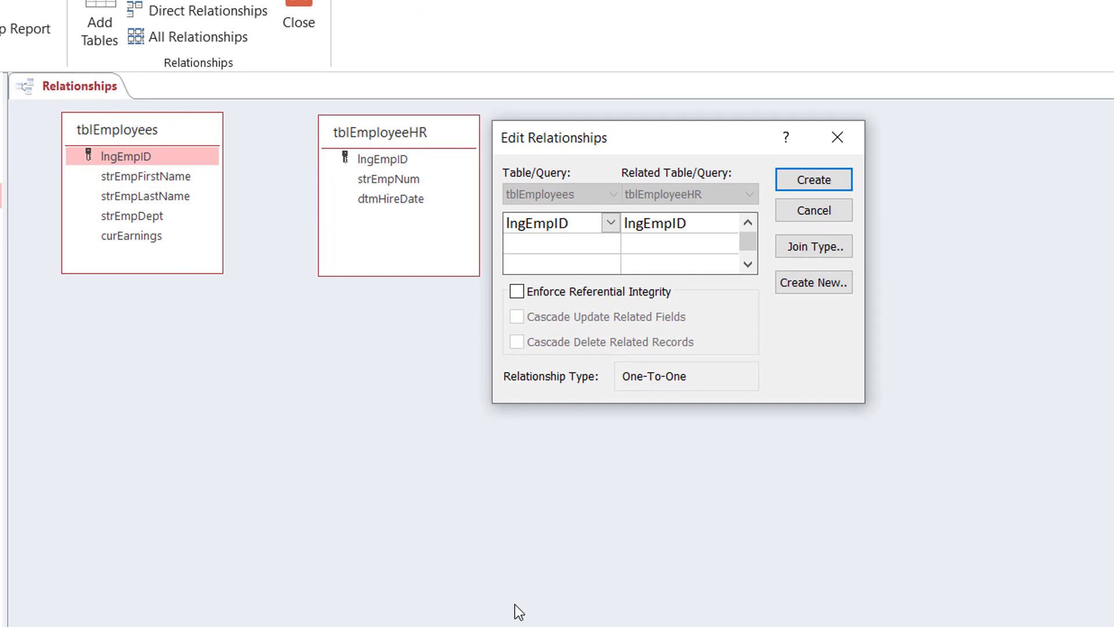
pyautogui.click(517, 292)
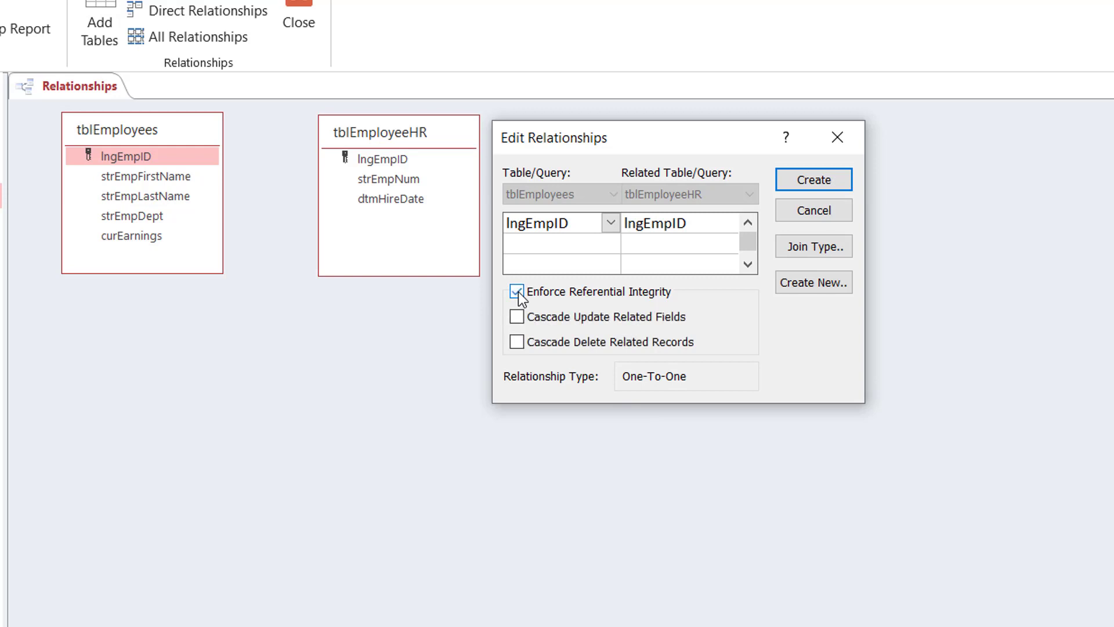
pyautogui.click(814, 180)
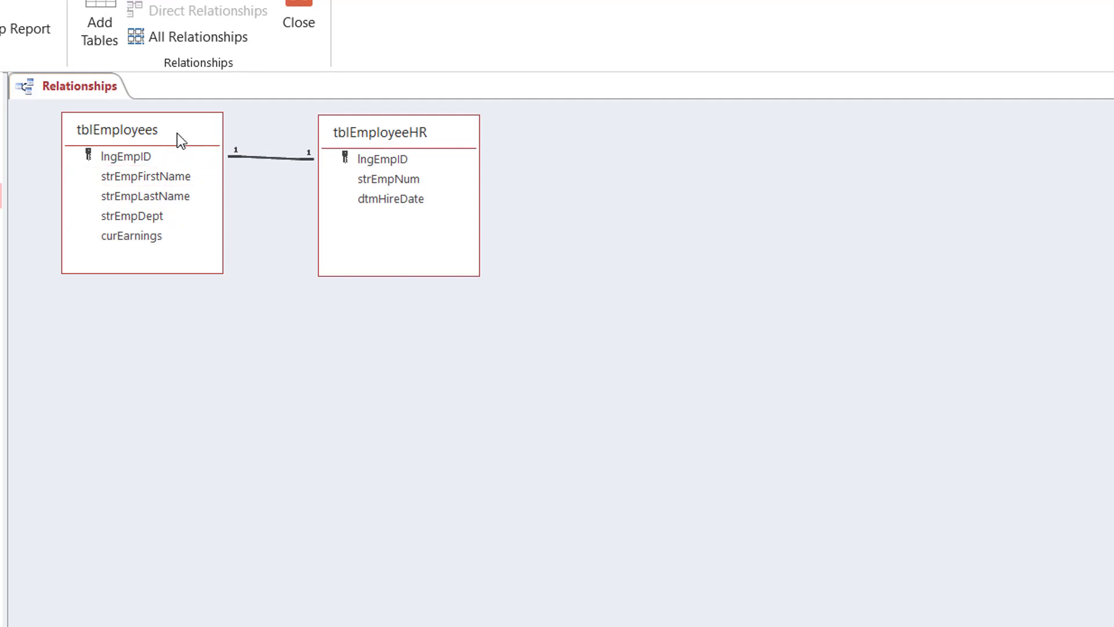
pyautogui.moveTo(180, 131); pyautogui.dragTo(181, 134)
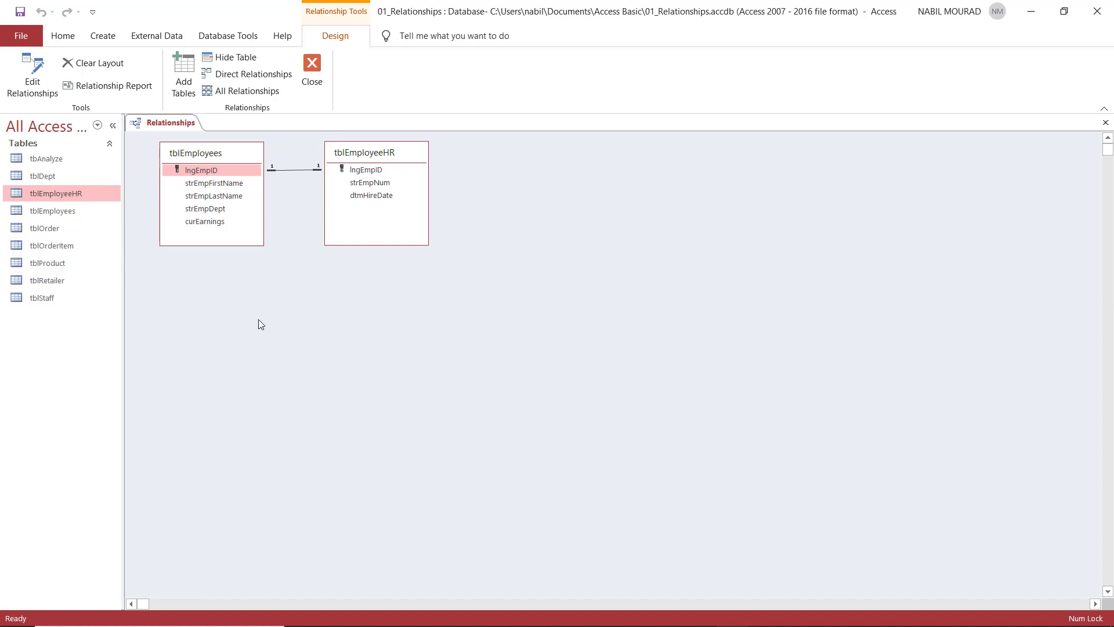
# Add tblRetailer and tblOrder to the relationships layout and move tblOrder farther away from tblRetailer.
pyautogui.click(189, 69)
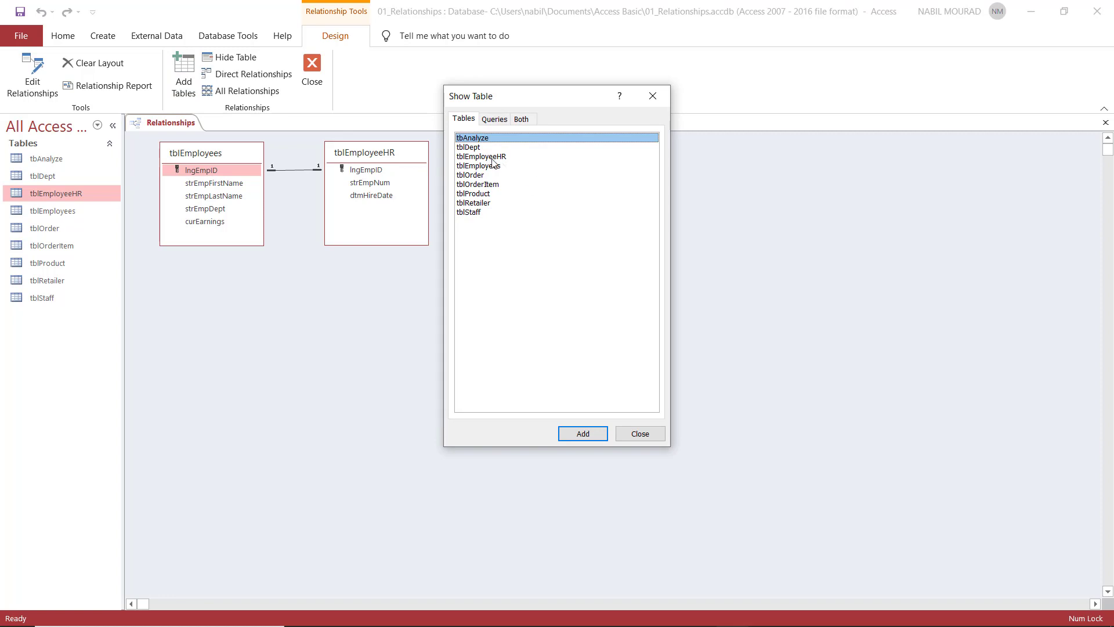
pyautogui.click(490, 204)
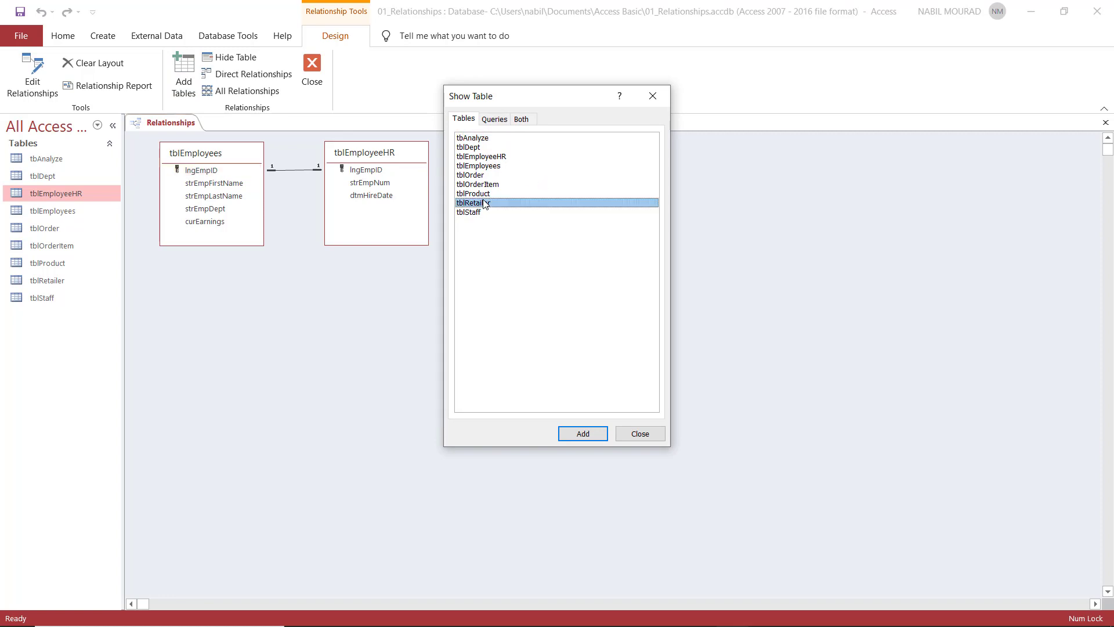
pyautogui.doubleClick(480, 174)
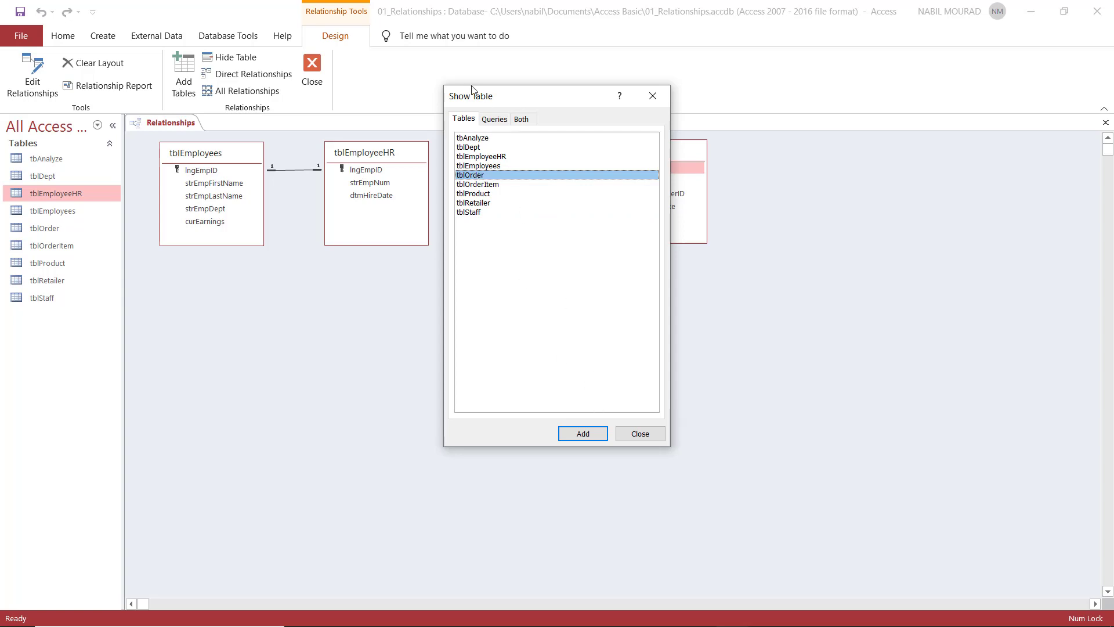
pyautogui.click(640, 435)
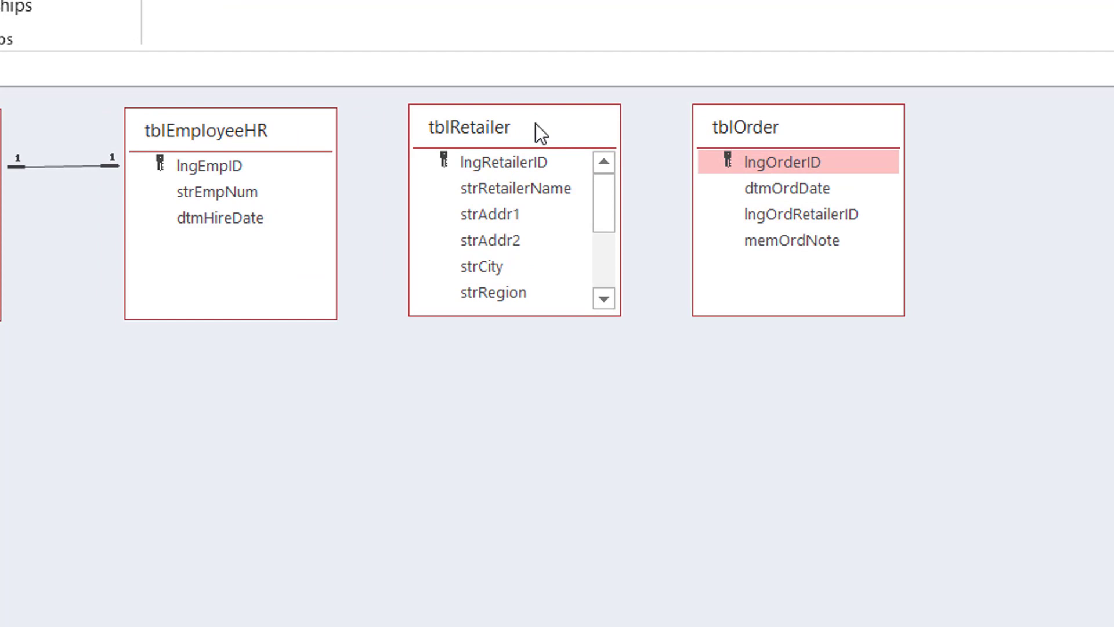
pyautogui.click(810, 159)
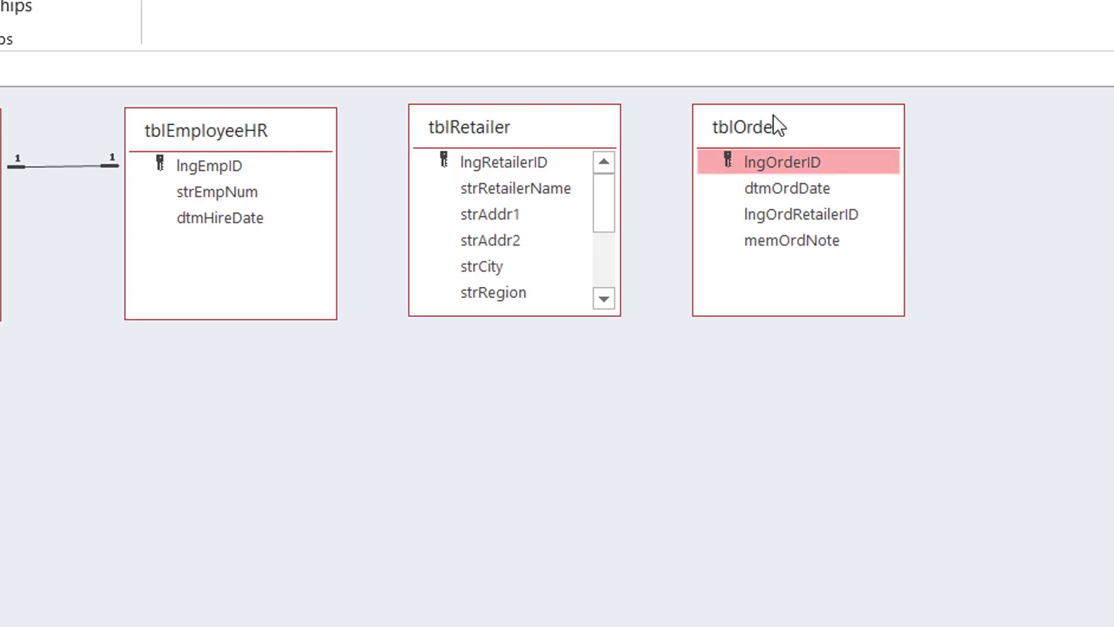
pyautogui.moveTo(802, 121); pyautogui.dragTo(858, 132)
pyautogui.moveTo(900, 127); pyautogui.dragTo(900, 123)
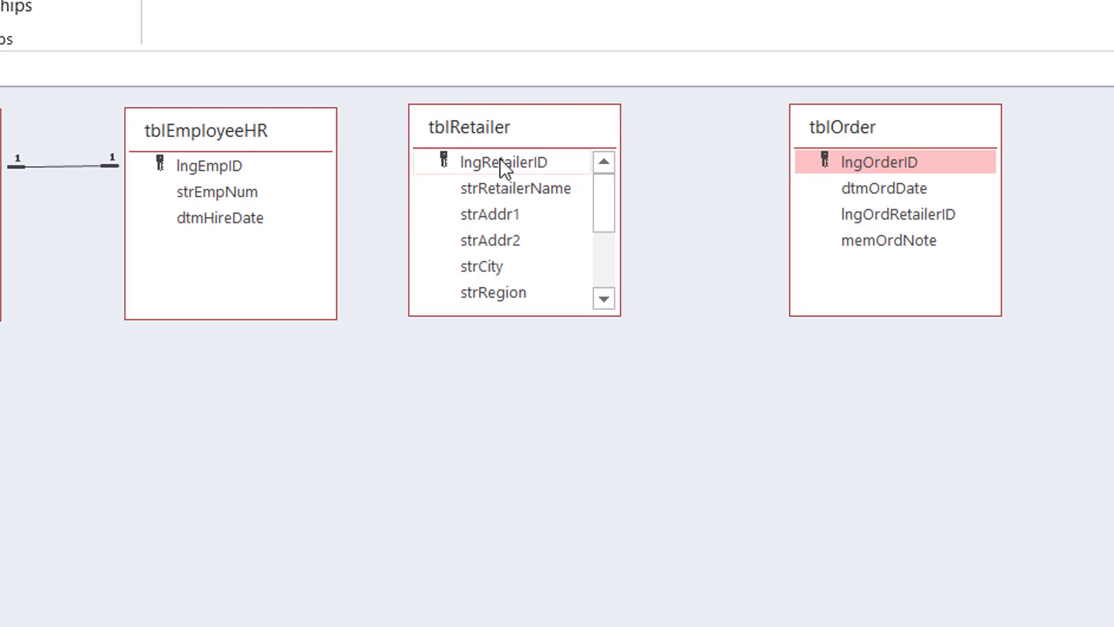
# Relate lngRetailerID in tblRetailer to lngOrdRetailerID in tblOrder one-to-many with Enforce Referential Integrity, and shift tblOrder closer to tblRetailer.
pyautogui.moveTo(500, 158); pyautogui.dragTo(888, 218)
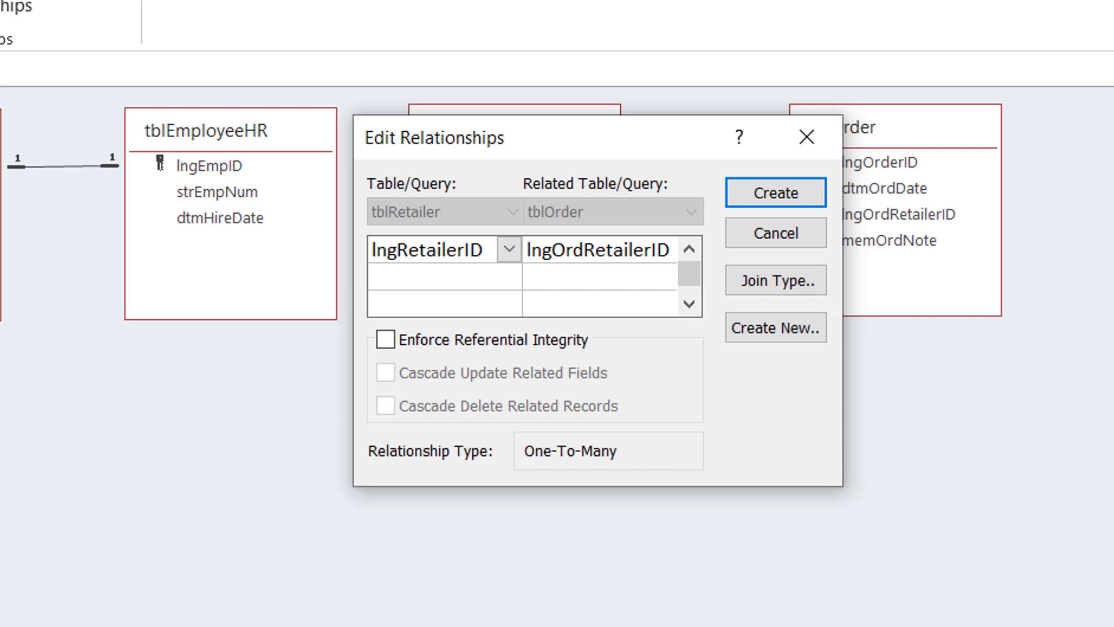
pyautogui.click(384, 339)
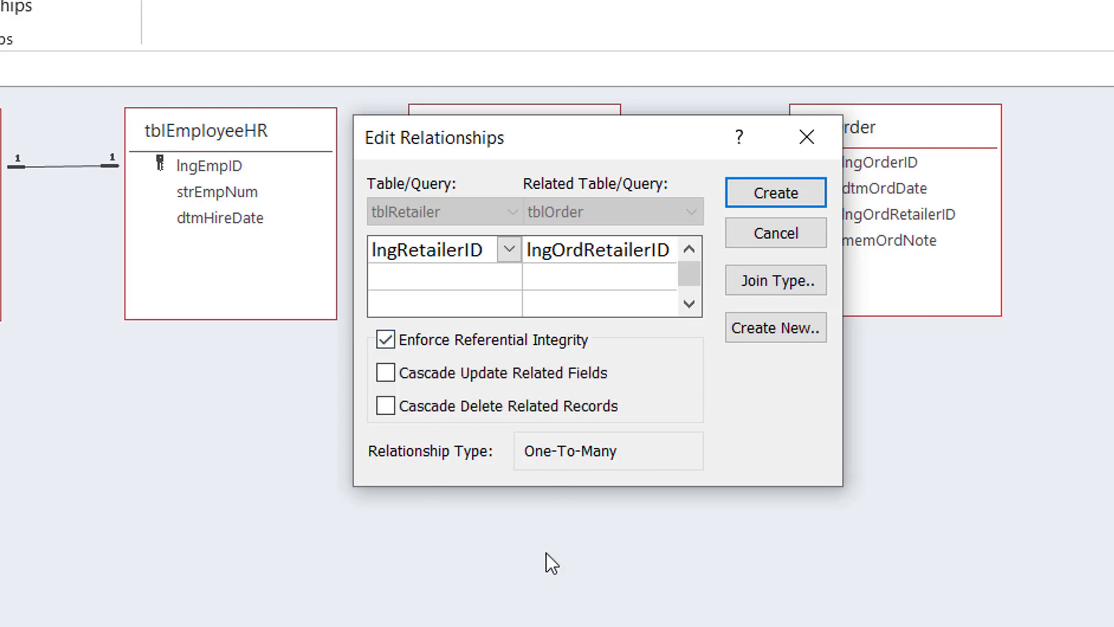
pyautogui.click(785, 188)
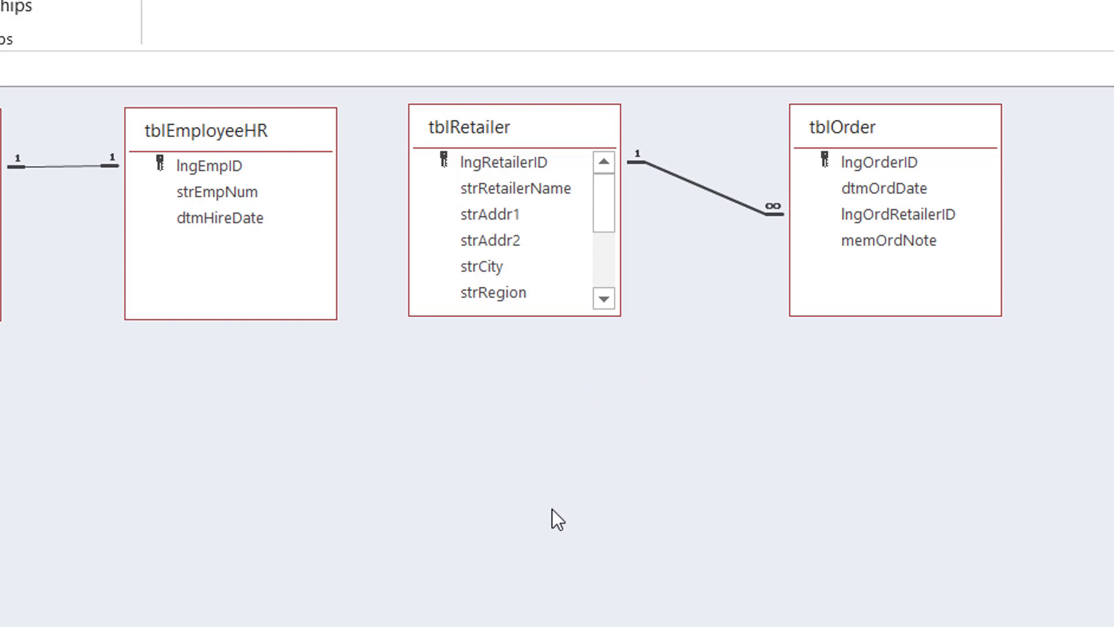
pyautogui.moveTo(958, 126); pyautogui.dragTo(907, 145)
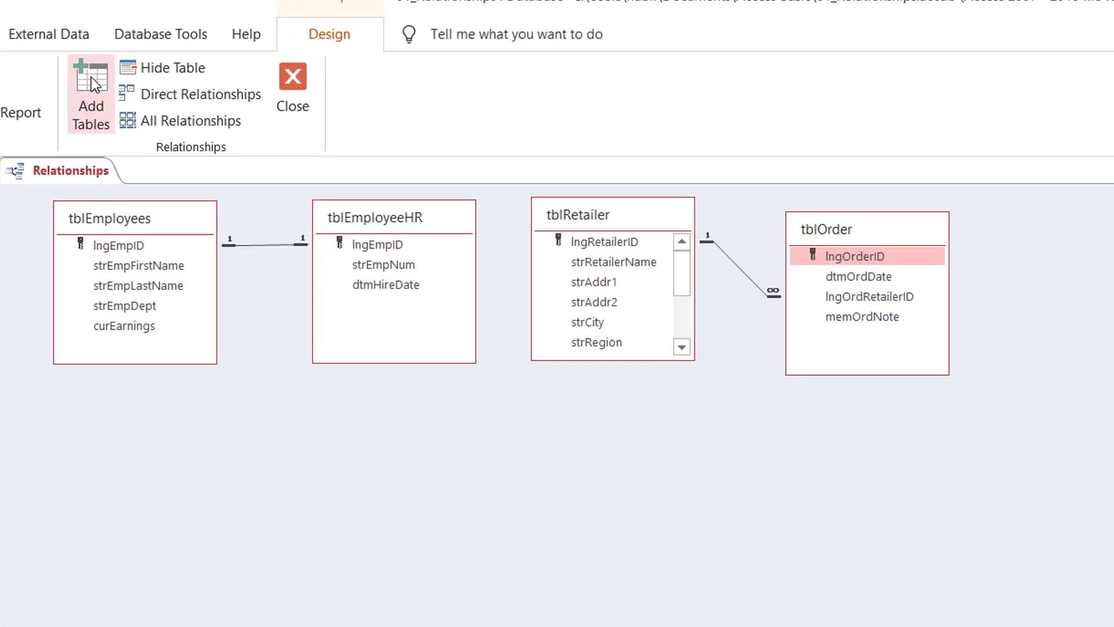
# Add tblProduct to the relationships layout and move it away from tblOrder, leaving room for another table between them.
pyautogui.click(92, 77)
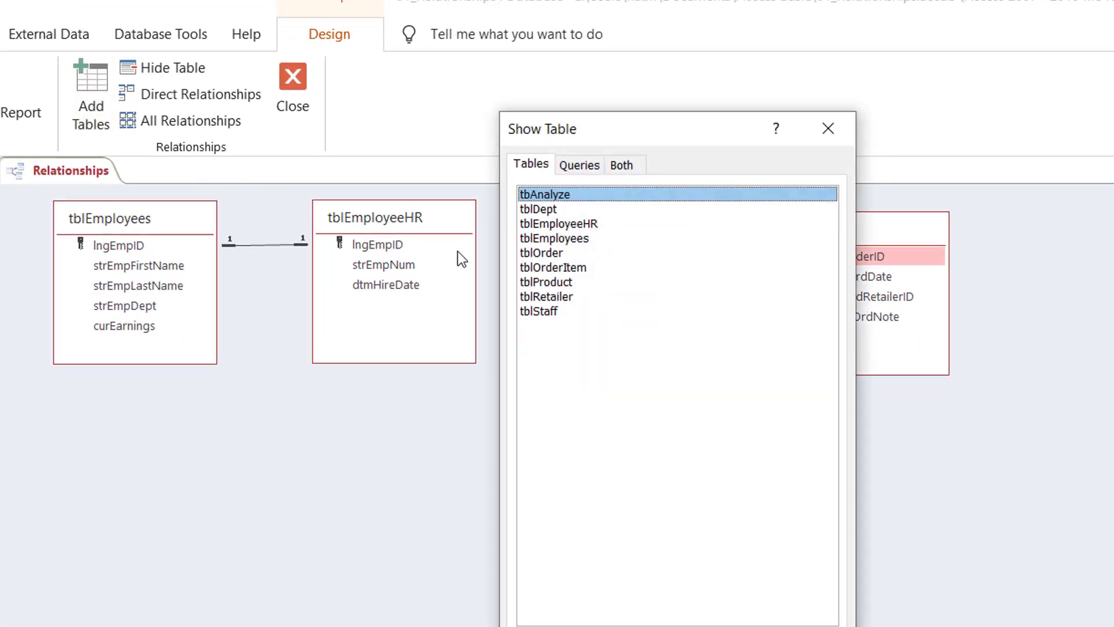
pyautogui.doubleClick(540, 281)
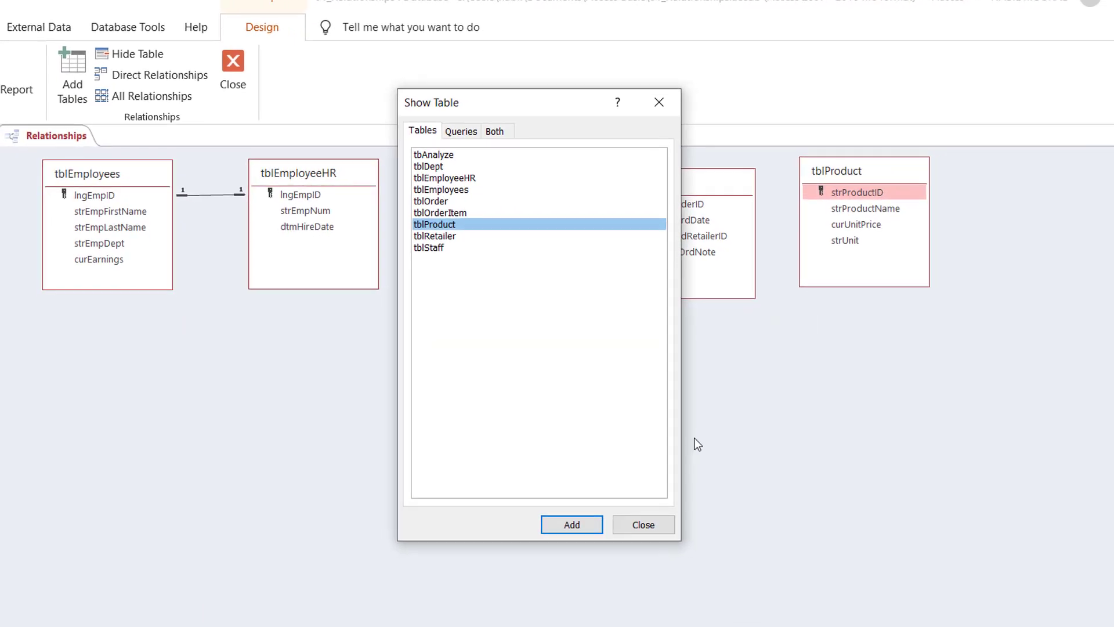
pyautogui.click(641, 525)
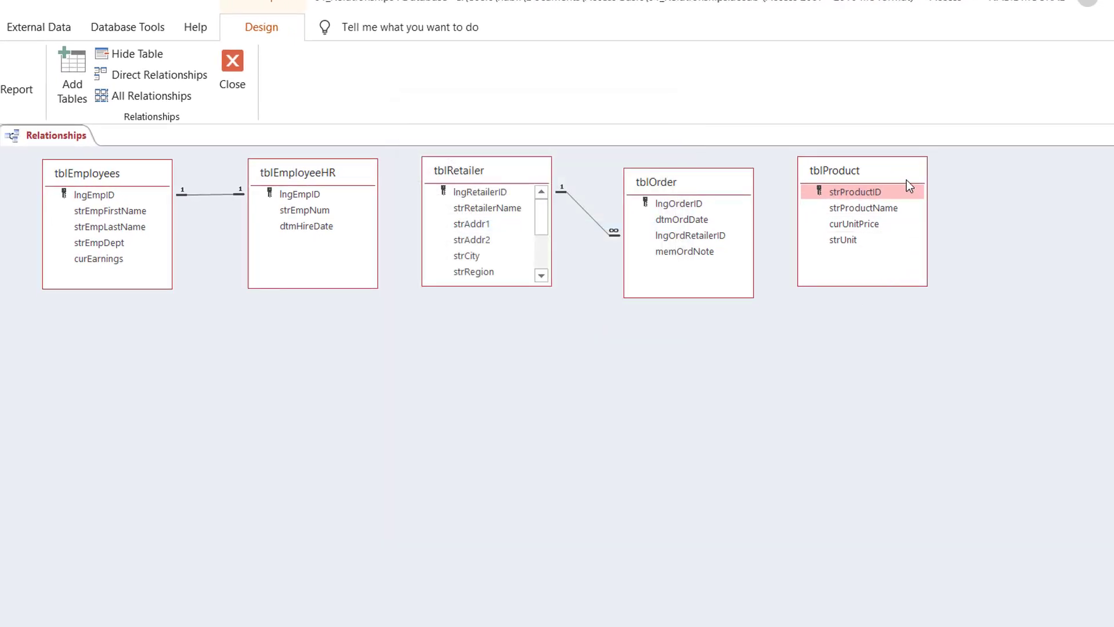
pyautogui.moveTo(906, 173); pyautogui.dragTo(1014, 186)
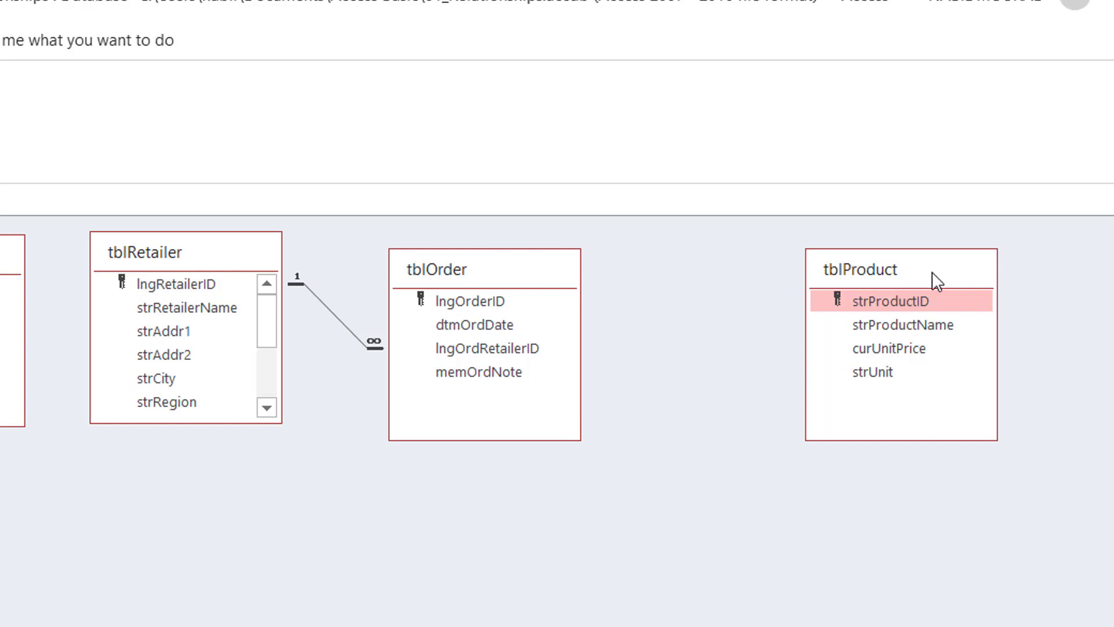
pyautogui.moveTo(932, 271); pyautogui.dragTo(1028, 268)
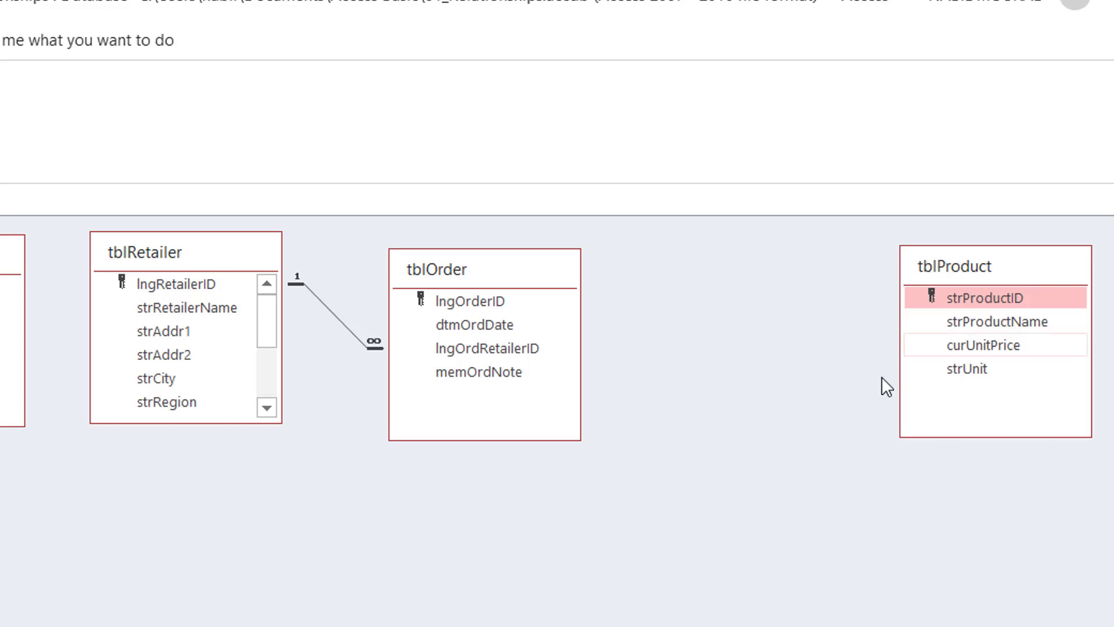
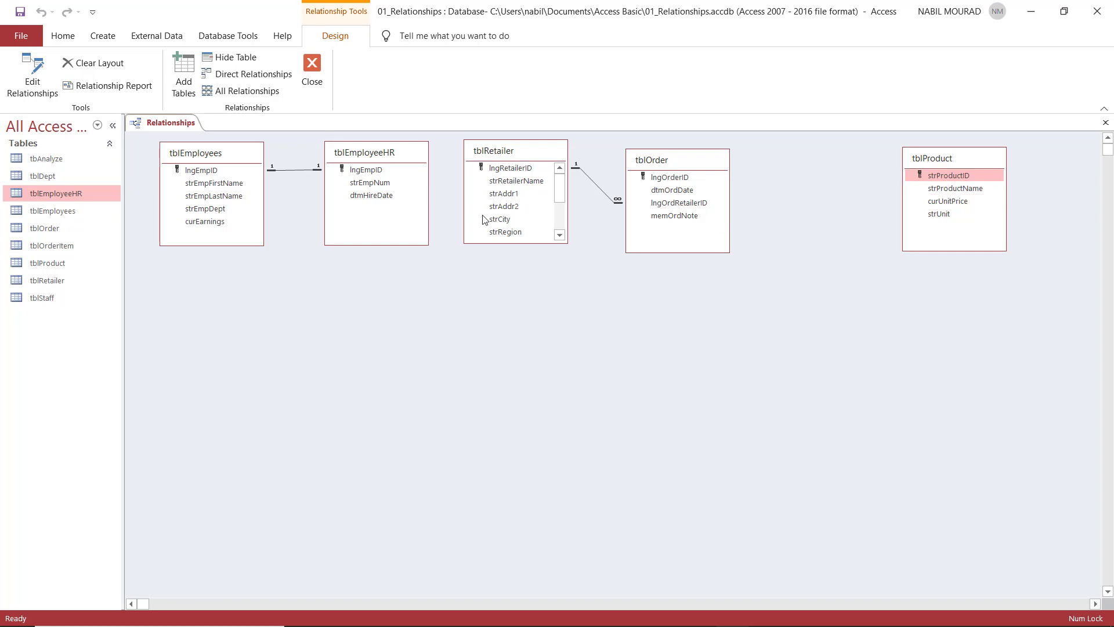
# Add tblOrderItem to the relationships layout and arrange it slightly below and between tblOrder and tblProduct.
pyautogui.click(191, 69)
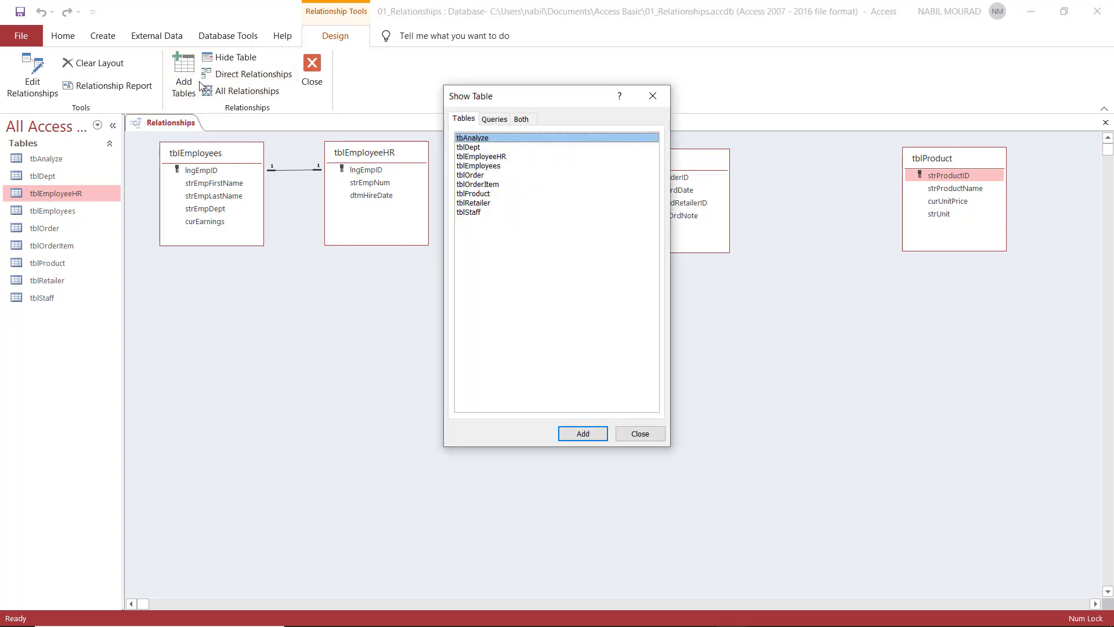
pyautogui.click(474, 185)
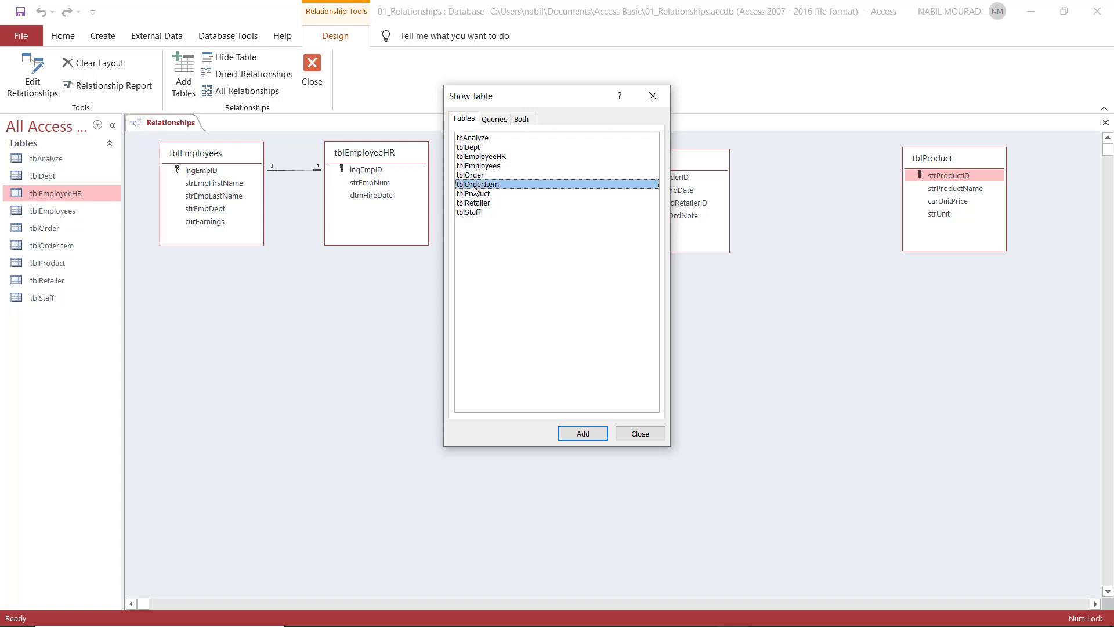
pyautogui.doubleClick(475, 190)
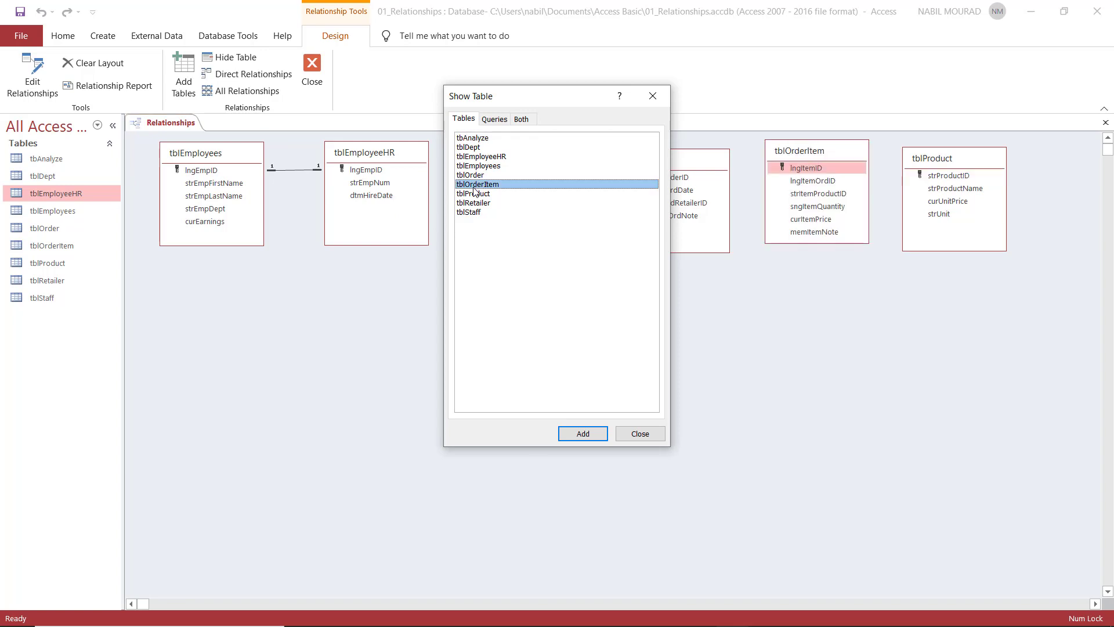
pyautogui.click(642, 440)
pyautogui.moveTo(843, 149); pyautogui.dragTo(851, 234)
pyautogui.moveTo(978, 158); pyautogui.dragTo(1004, 158)
pyautogui.moveTo(847, 243); pyautogui.dragTo(856, 242)
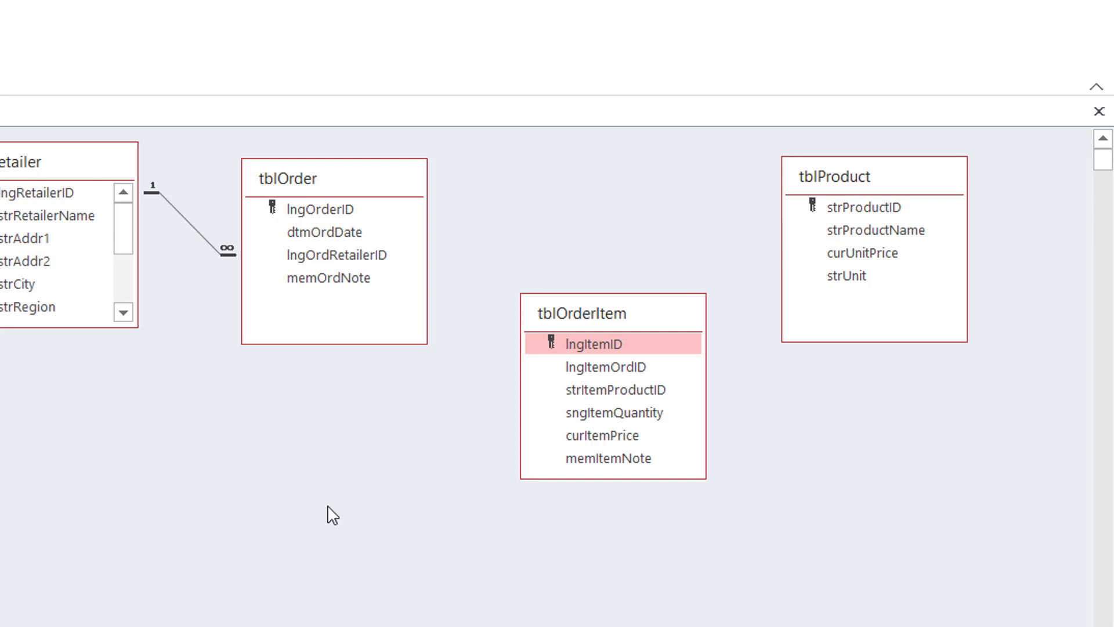
# Relate lngOrderID in tblOrder to lngItemOrdID in tblOrderItem one-to-many with Enforce Referential Integrity.
pyautogui.click(336, 210)
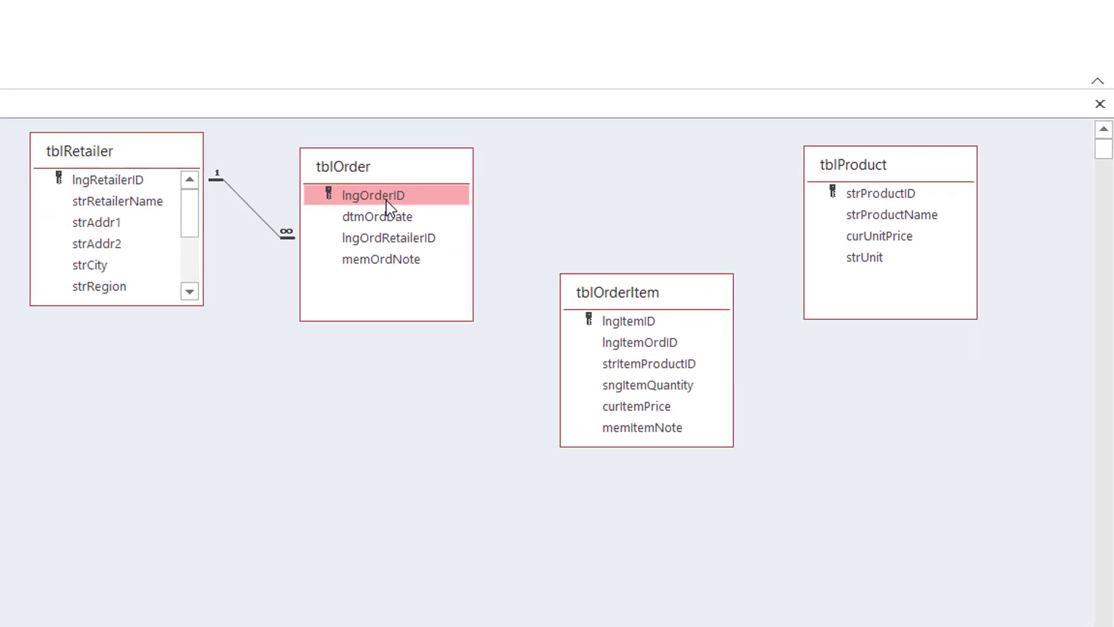
pyautogui.moveTo(335, 213); pyautogui.dragTo(470, 268)
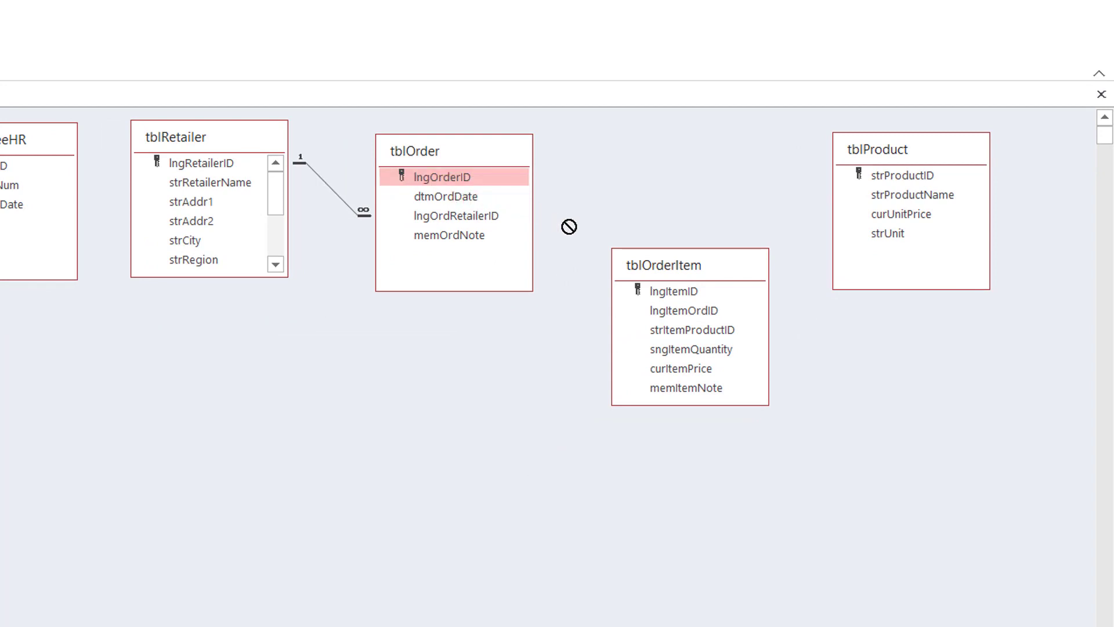
pyautogui.moveTo(569, 226); pyautogui.dragTo(700, 303)
pyautogui.moveTo(706, 318); pyautogui.dragTo(706, 320)
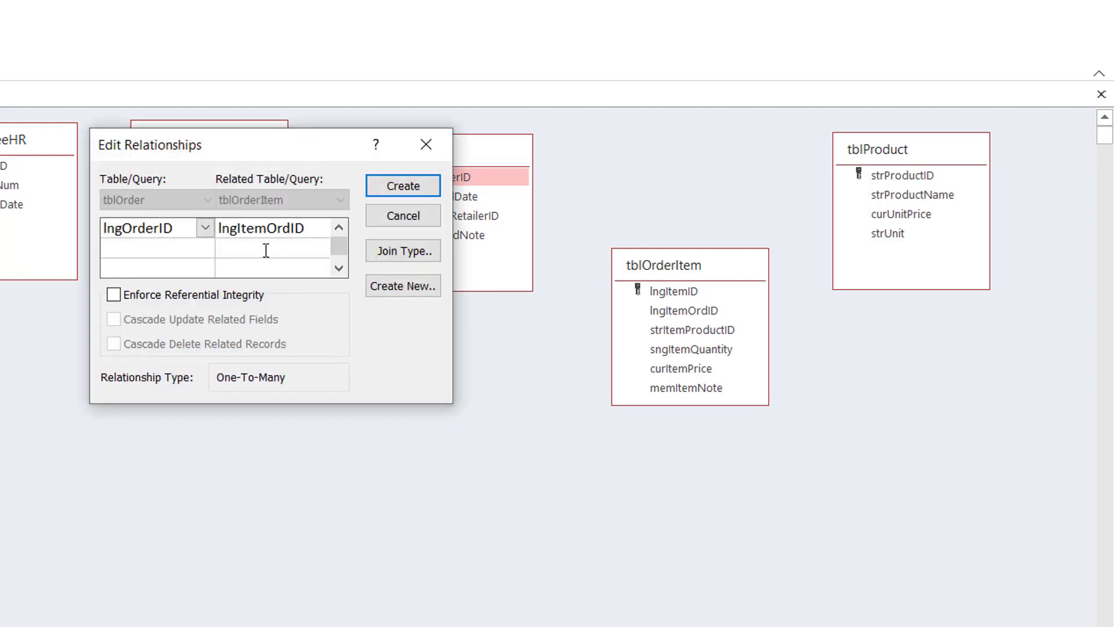
pyautogui.click(115, 297)
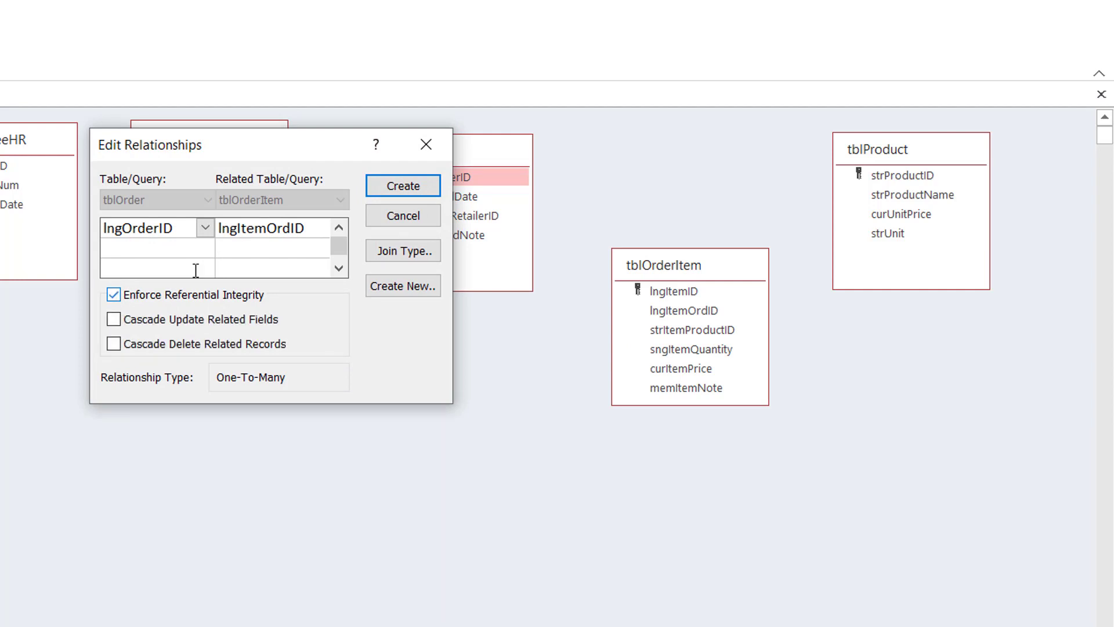
pyautogui.click(409, 184)
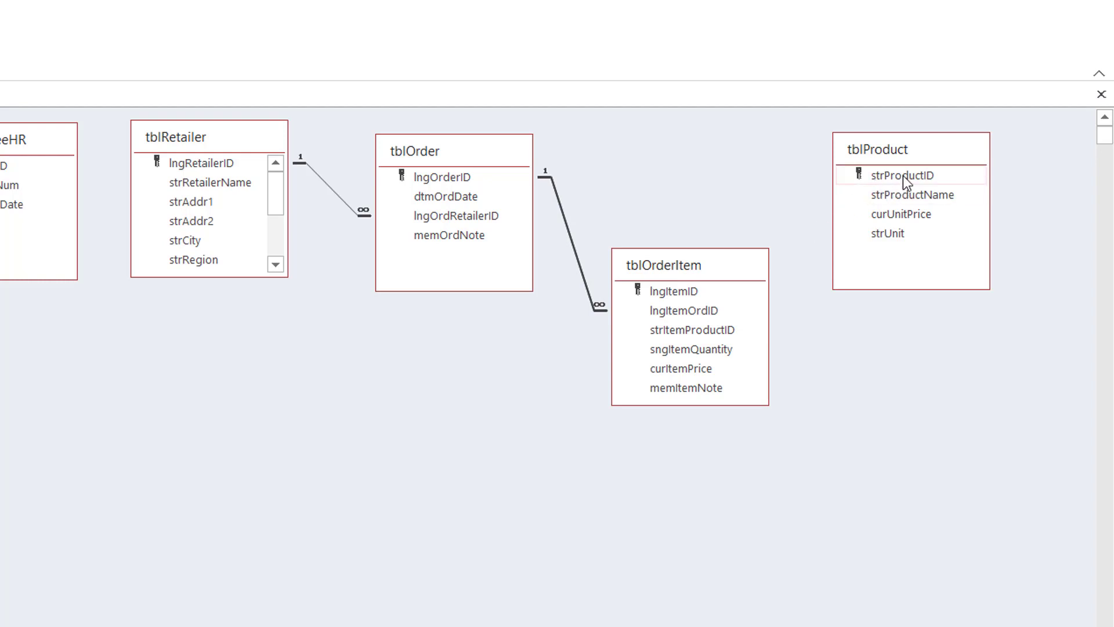
# Relate strProductID in tblProduct to strItemProductID in tblOrderItem one-to-many with Enforce Referential Integrity, and save the relationships layout.
pyautogui.moveTo(903, 175); pyautogui.dragTo(760, 303)
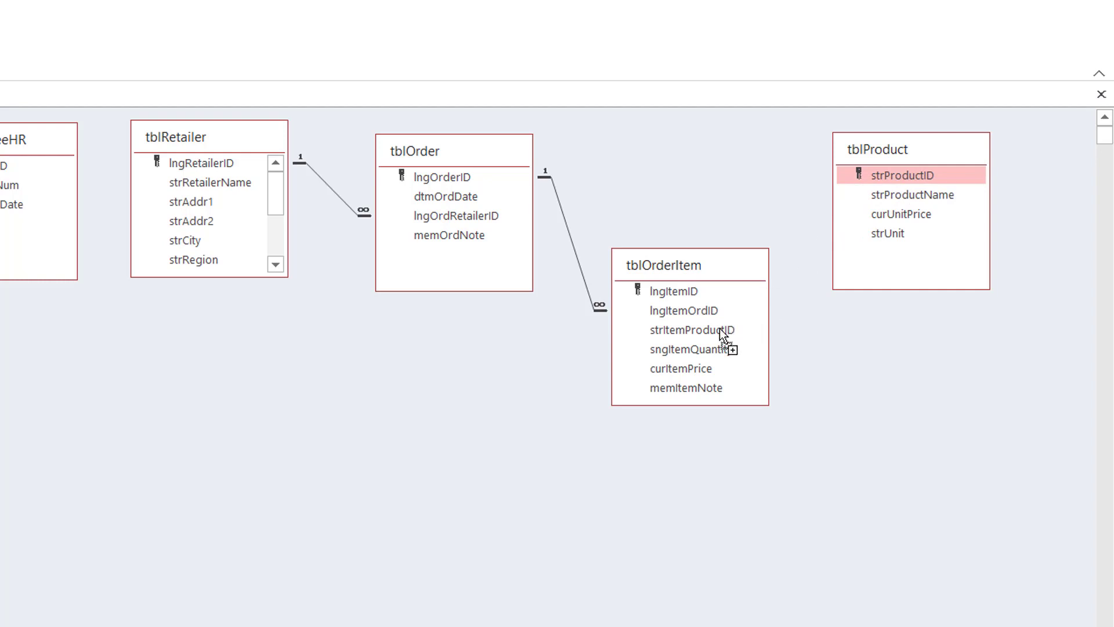
pyautogui.moveTo(720, 329); pyautogui.dragTo(719, 328)
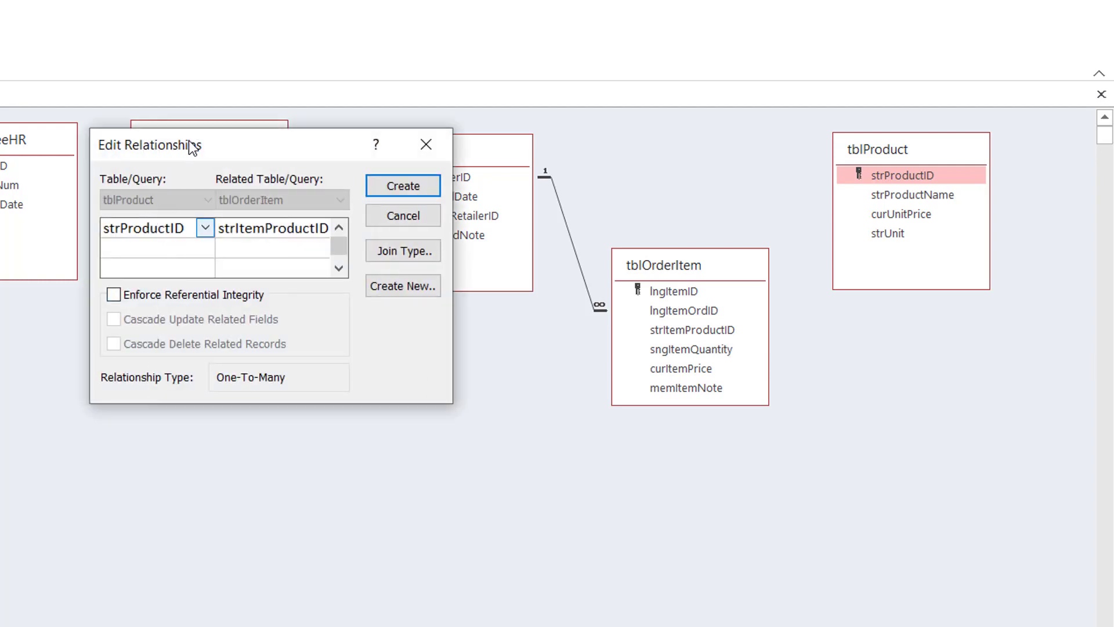
pyautogui.click(113, 296)
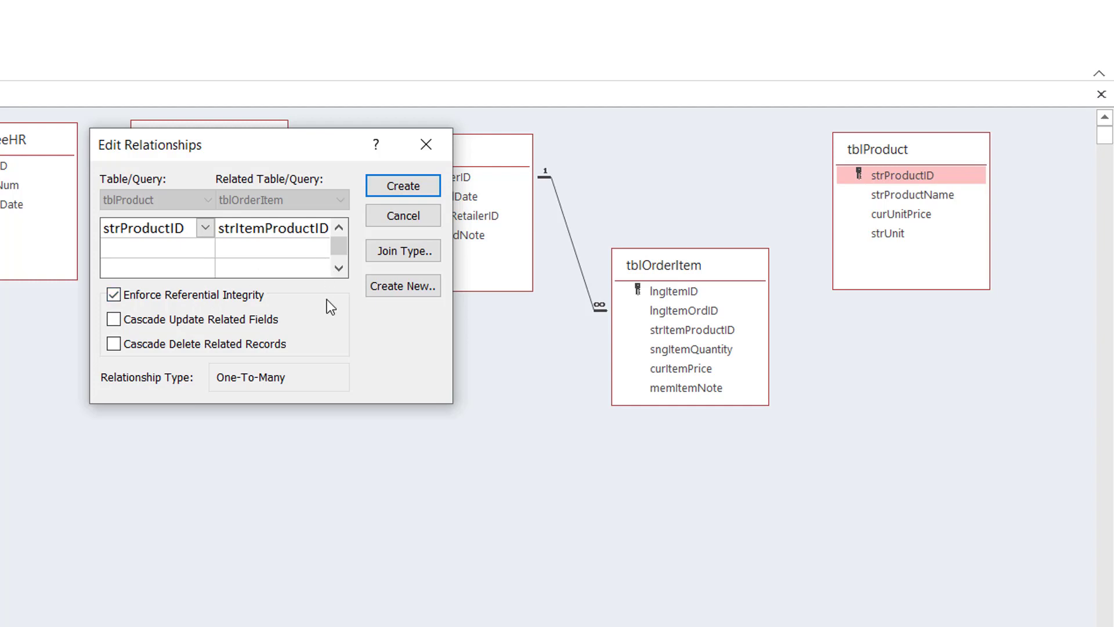
pyautogui.click(395, 189)
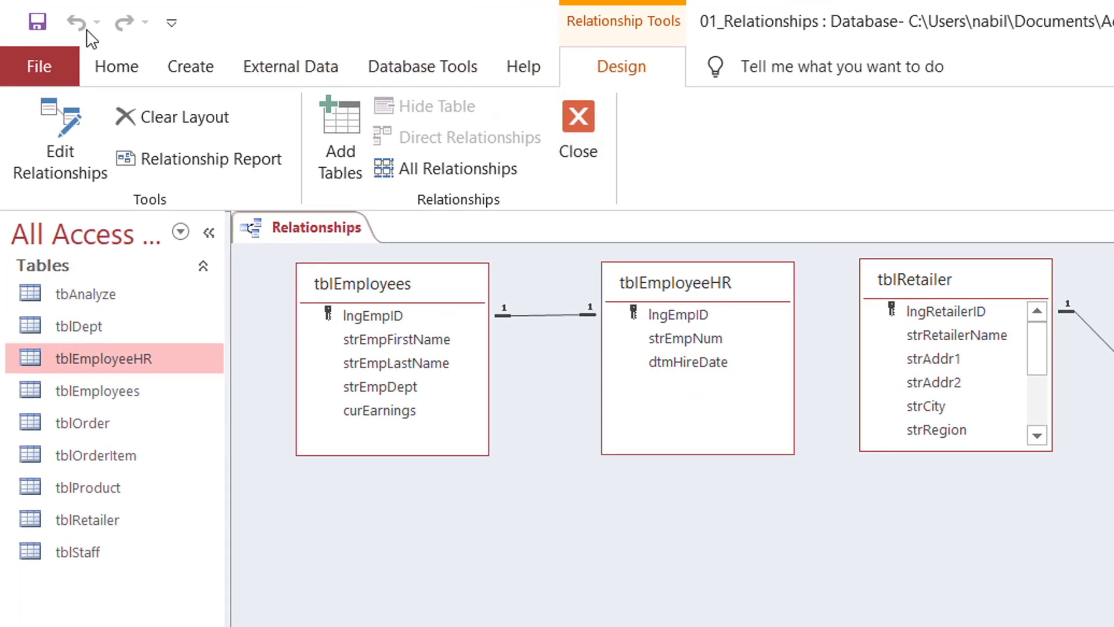
pyautogui.click(38, 23)
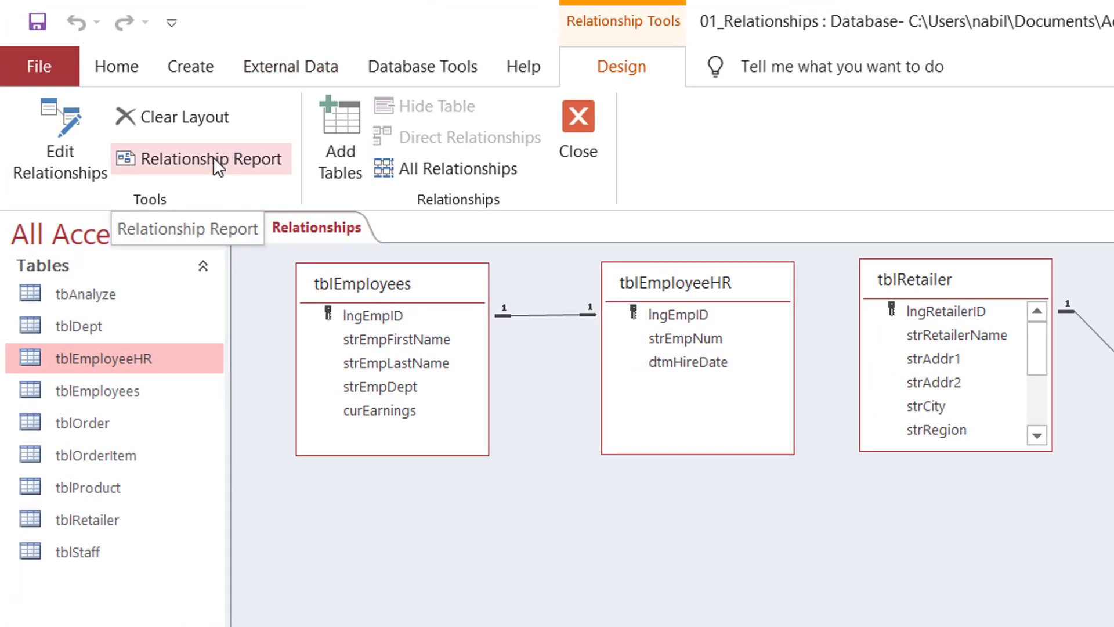
# Preview the relationship report, then close it without saving along with the relationships layout.
pyautogui.click(213, 157)
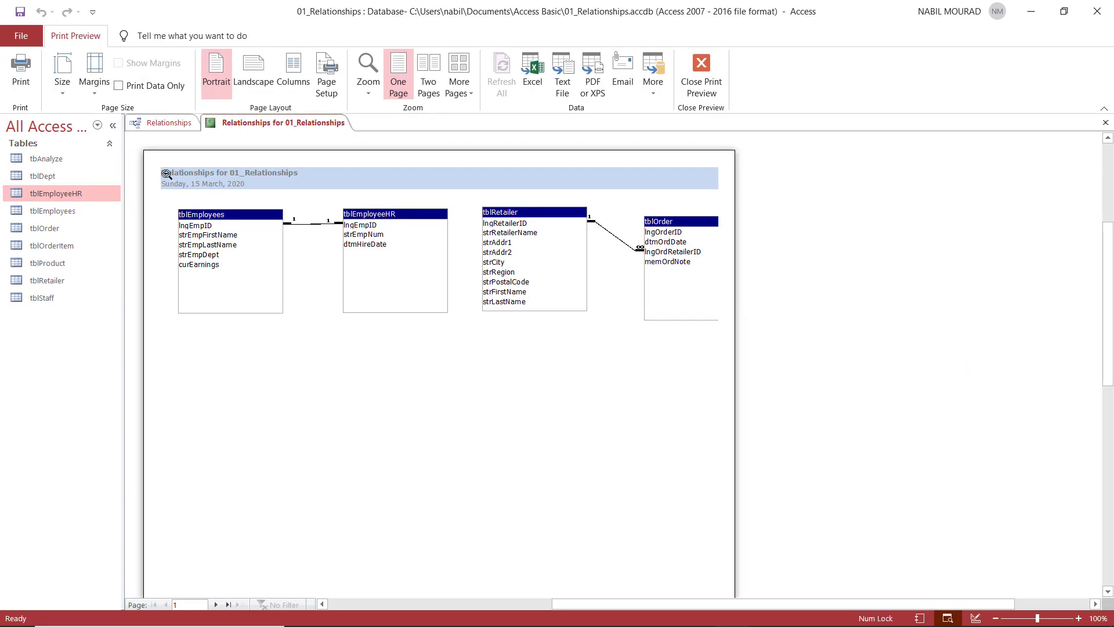
pyautogui.click(1105, 122)
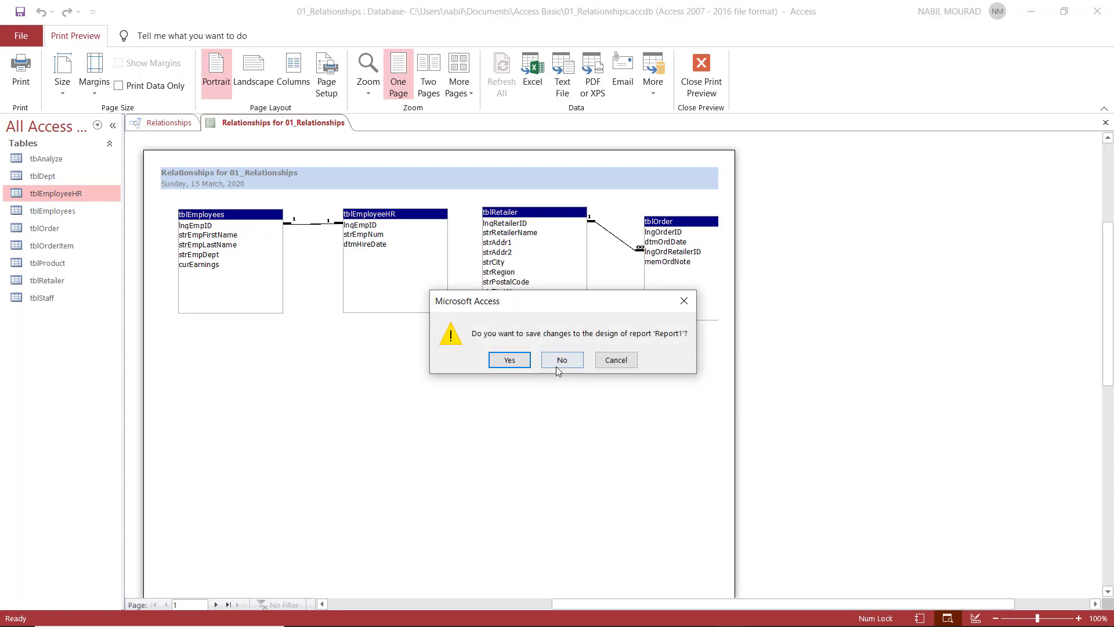
pyautogui.click(562, 361)
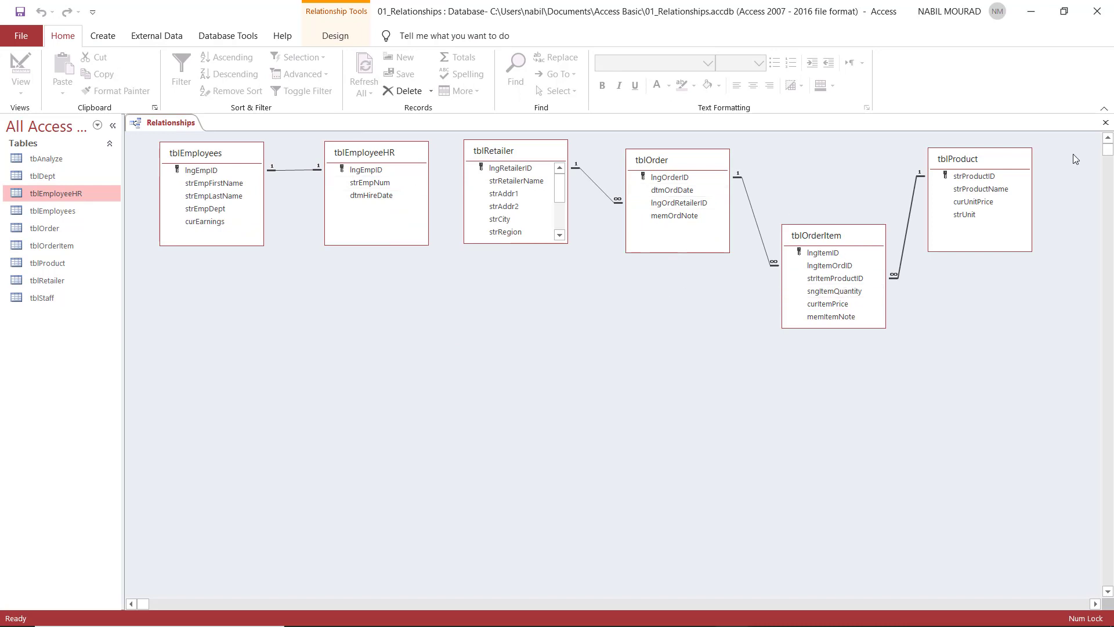
pyautogui.click(1105, 124)
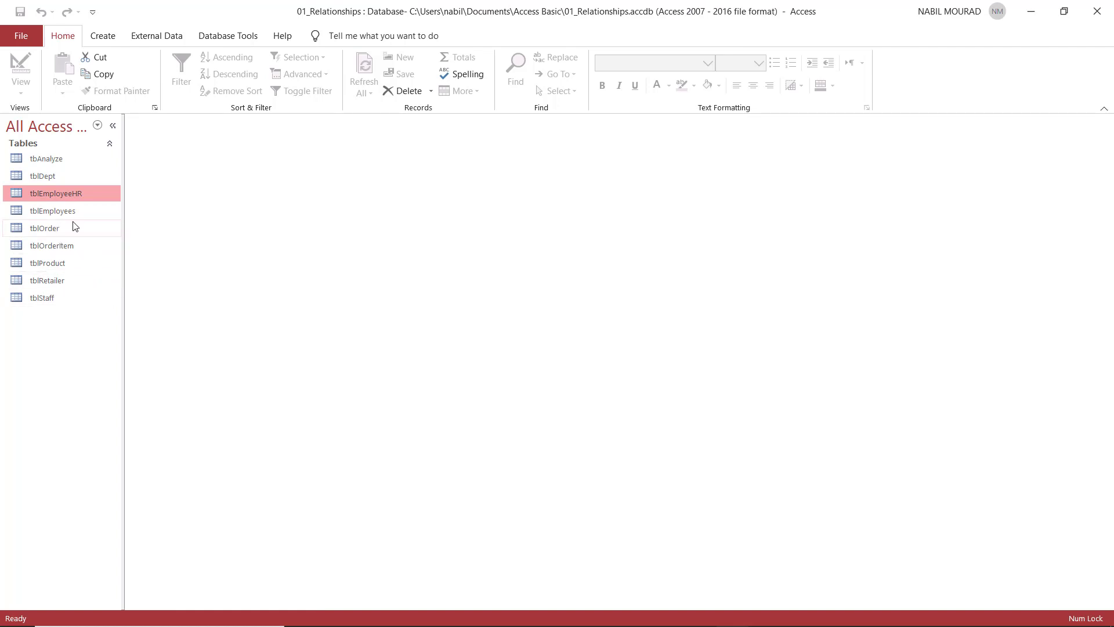
# Open the tblProduct and tblOrderItem tables and sort the order items by Order ID in ascending order.
pyautogui.doubleClick(50, 263)
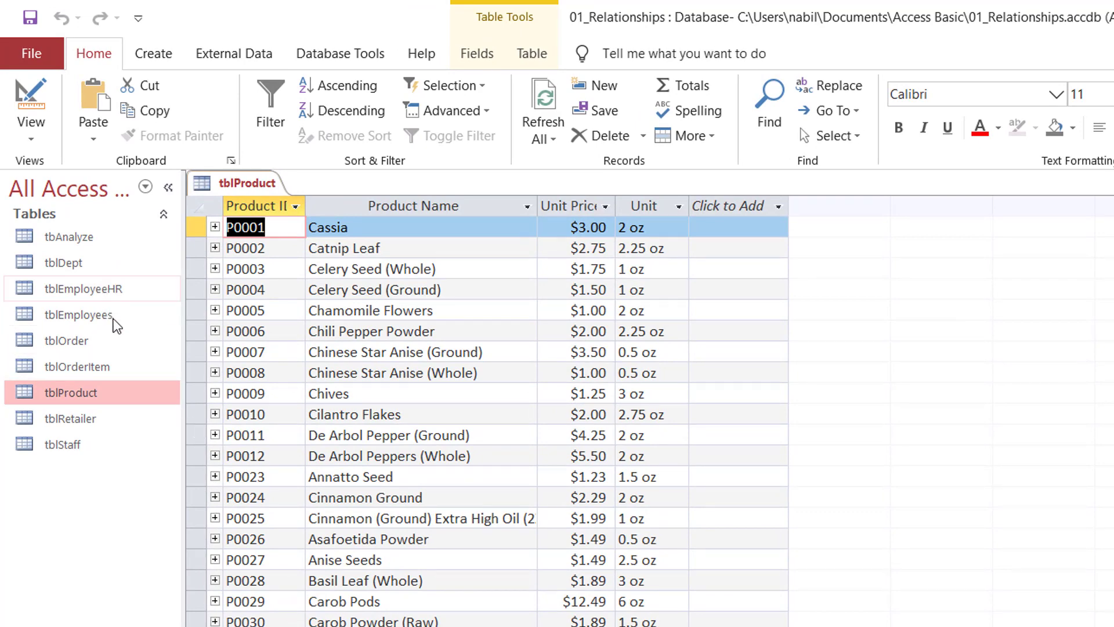
pyautogui.doubleClick(83, 365)
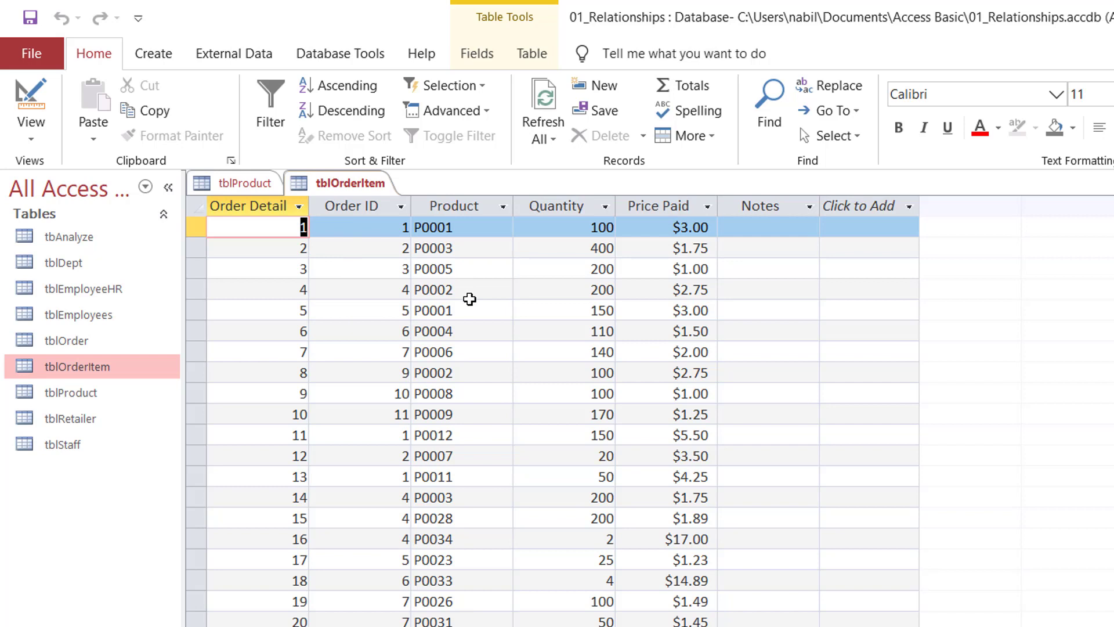
pyautogui.click(367, 228)
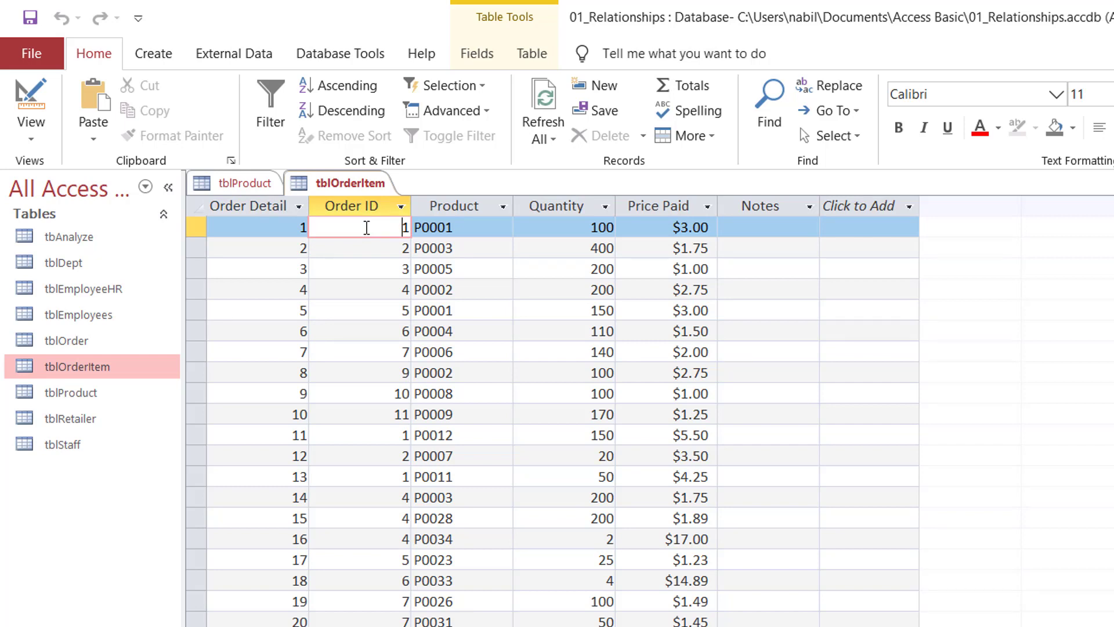
pyautogui.click(344, 86)
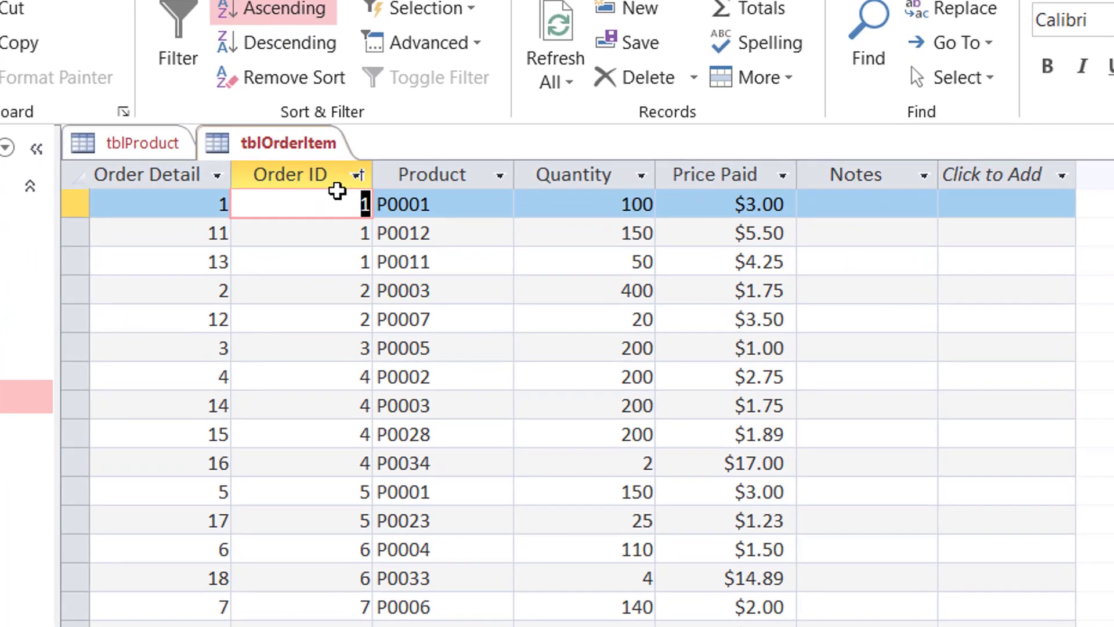
# Examine the tblOrderItem records with Order ID 1 to see which products belong to that order.
pyautogui.click(350, 229)
pyautogui.click(349, 263)
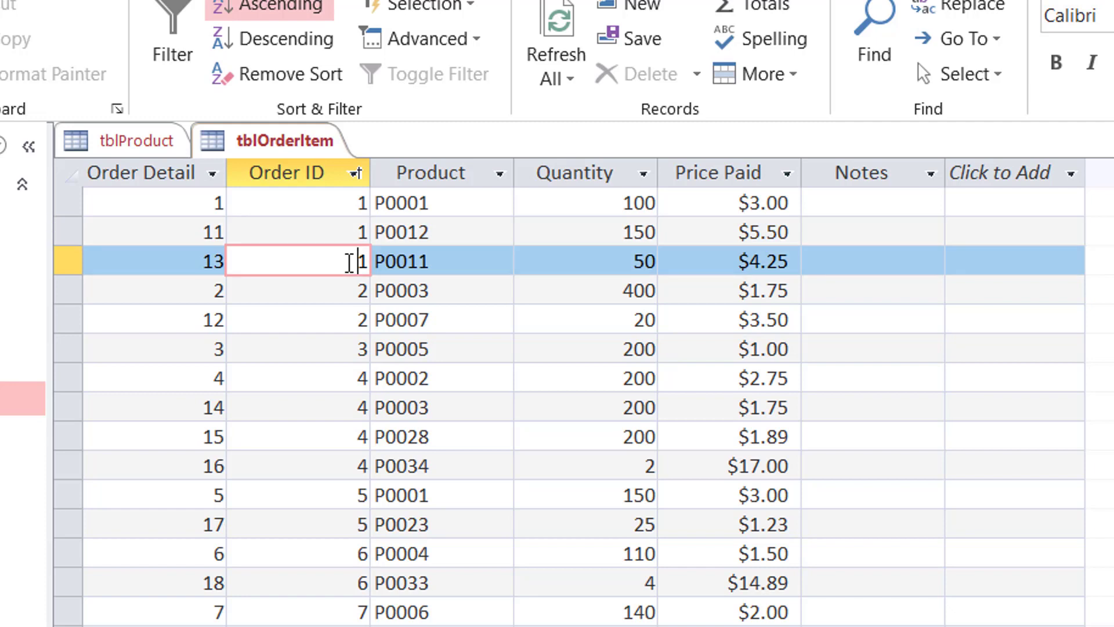
pyautogui.click(427, 202)
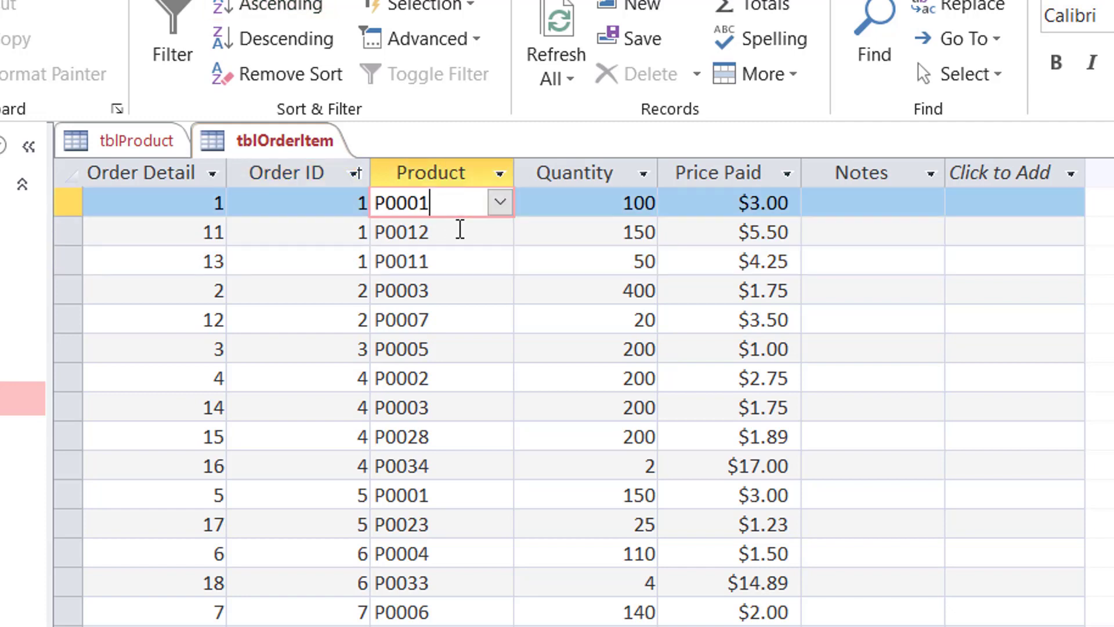
pyautogui.click(427, 231)
pyautogui.click(462, 263)
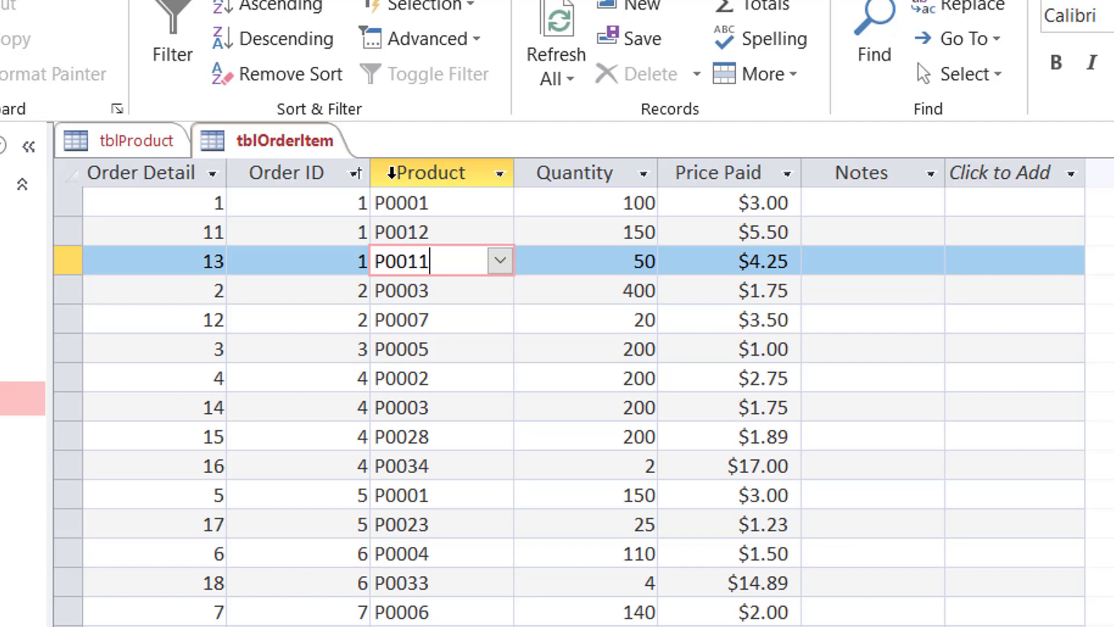
pyautogui.click(463, 203)
pyautogui.click(458, 237)
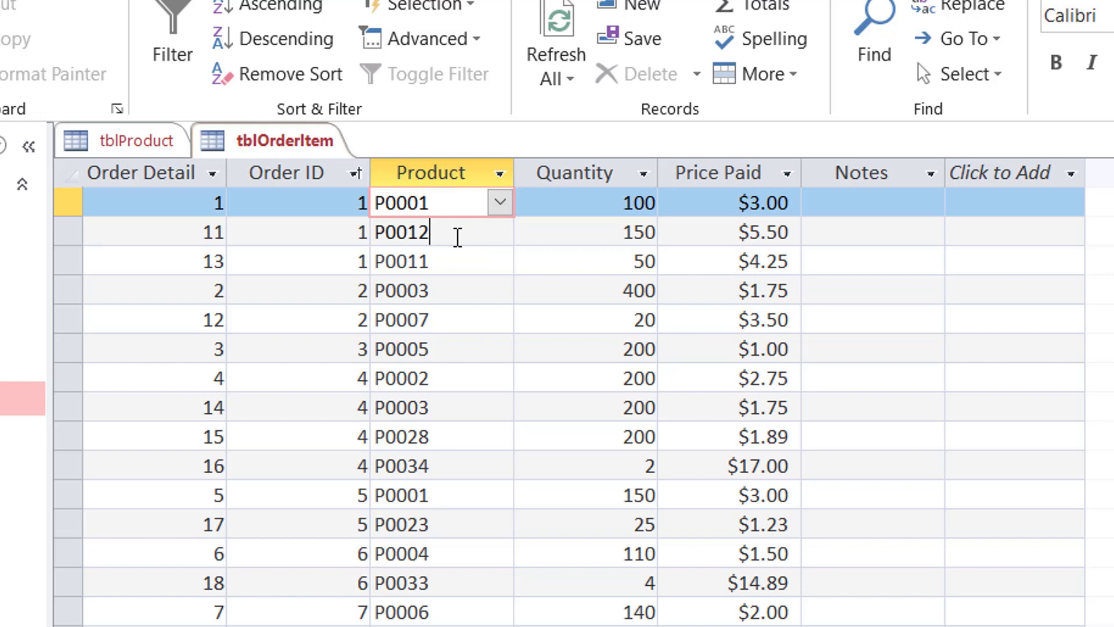
pyautogui.click(448, 270)
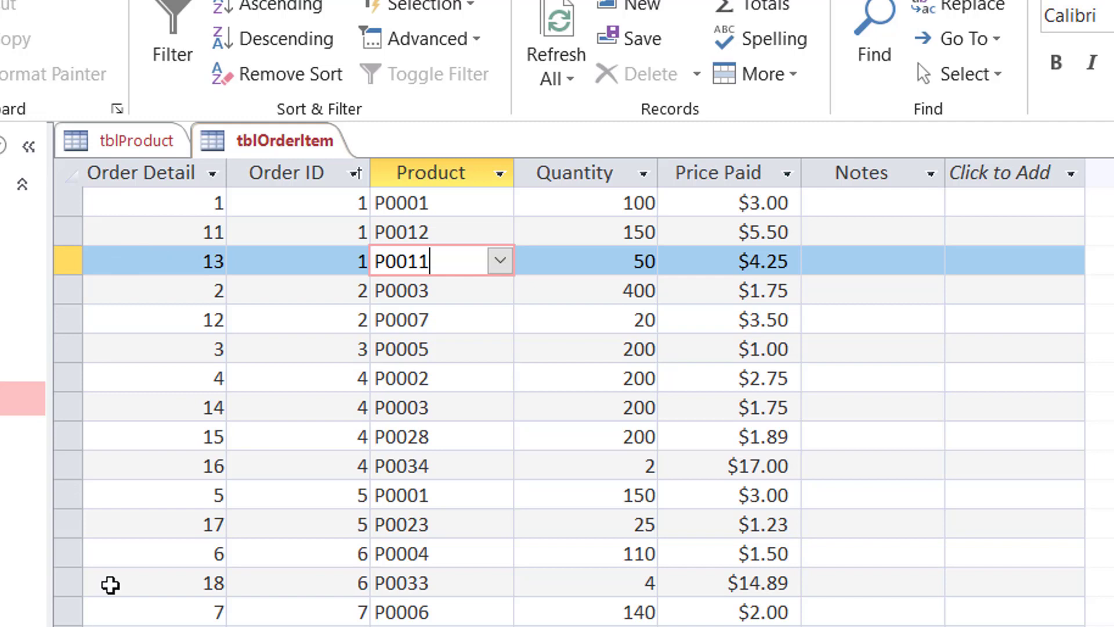
# Sort tblOrderItem by Product in ascending order and select all records for product P0001.
pyautogui.click(454, 203)
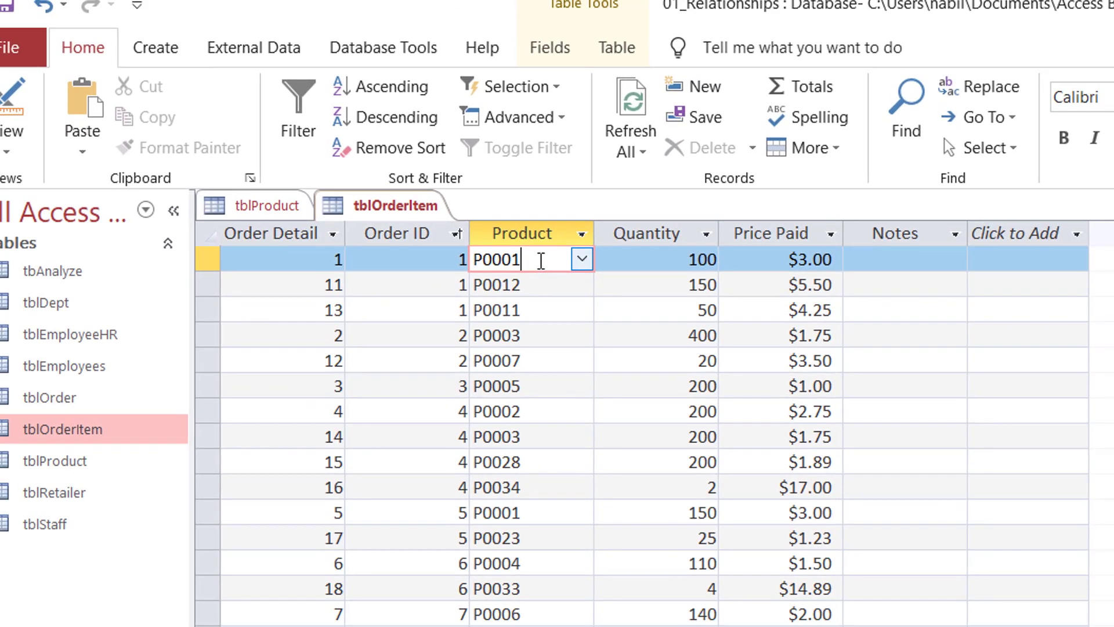
pyautogui.click(400, 85)
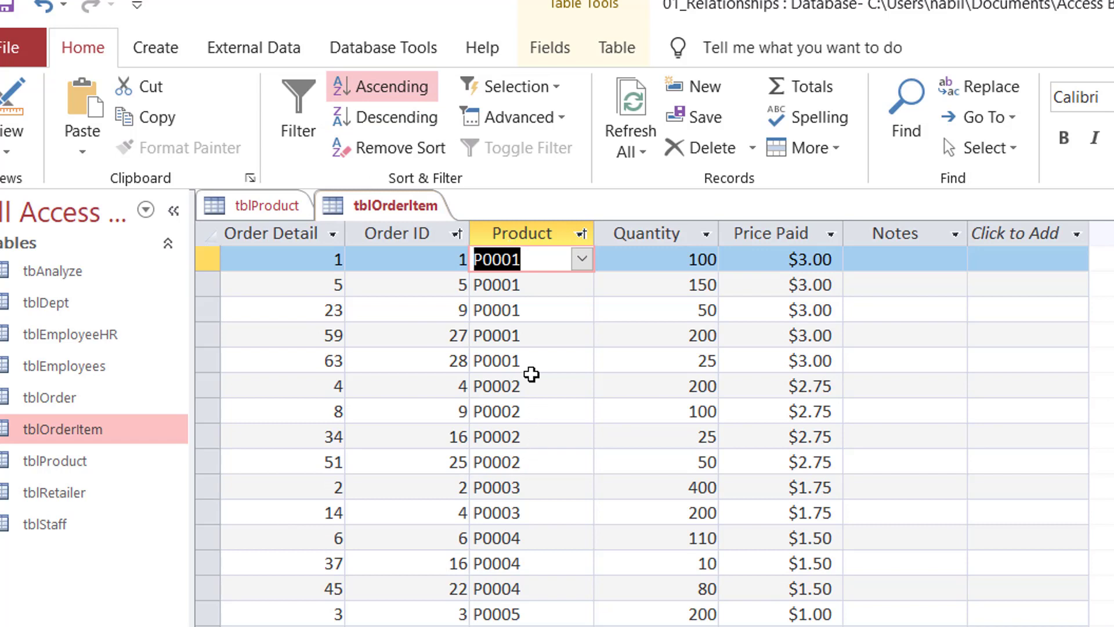
pyautogui.moveTo(208, 259); pyautogui.dragTo(203, 360)
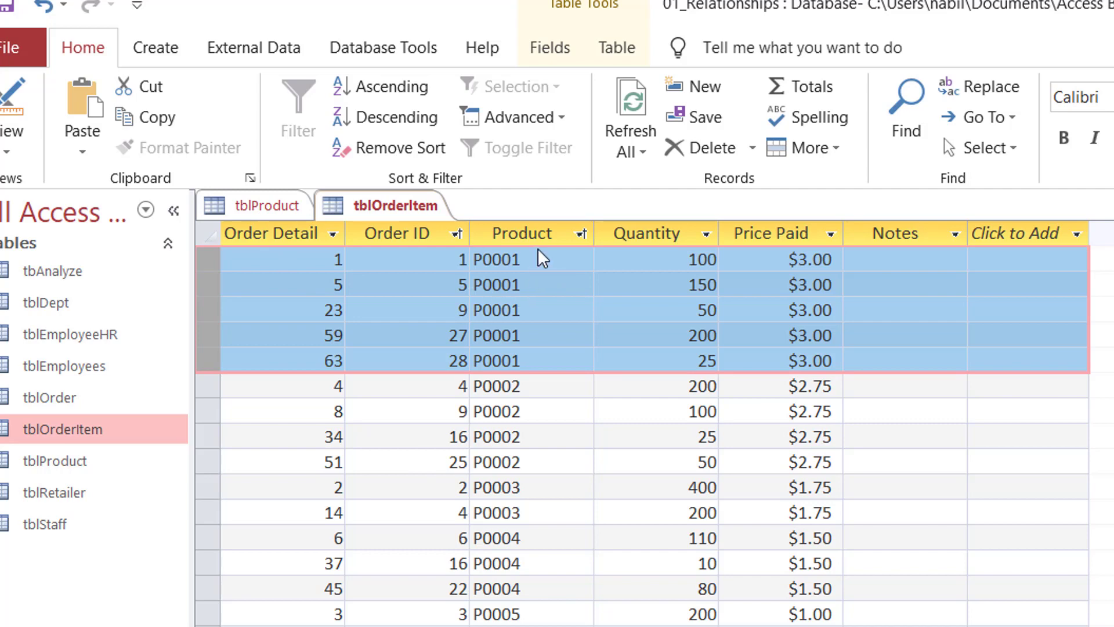
# Compare the P0001 Cassia record in tblProduct with its order items, try to delete that product record, and close tblProduct.
pyautogui.click(281, 205)
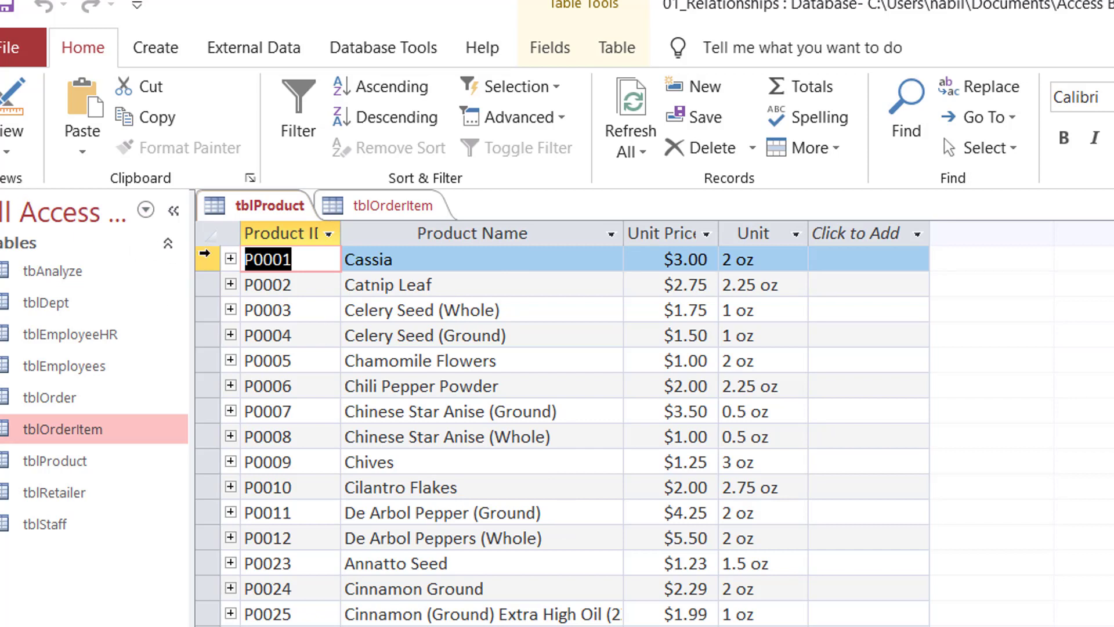
pyautogui.click(206, 253)
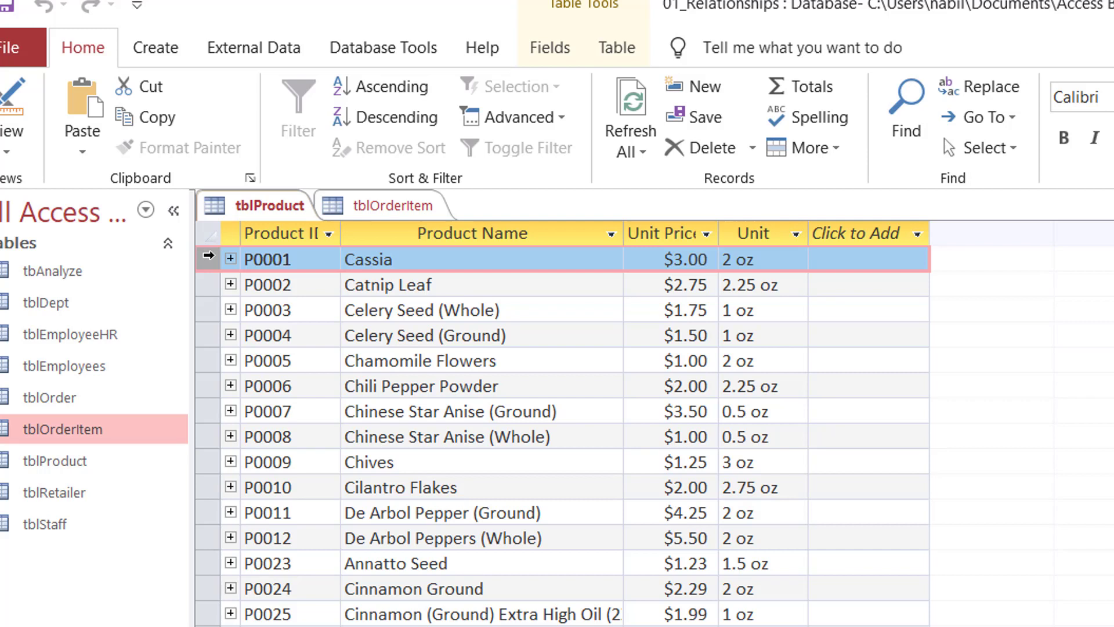
pyautogui.click(374, 208)
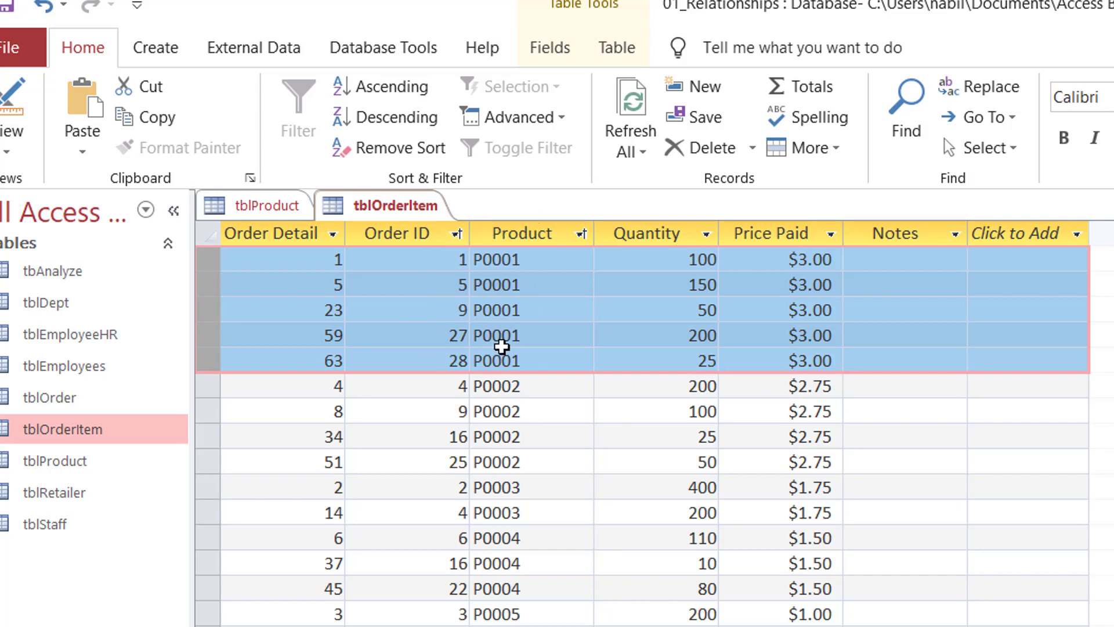
pyautogui.click(256, 210)
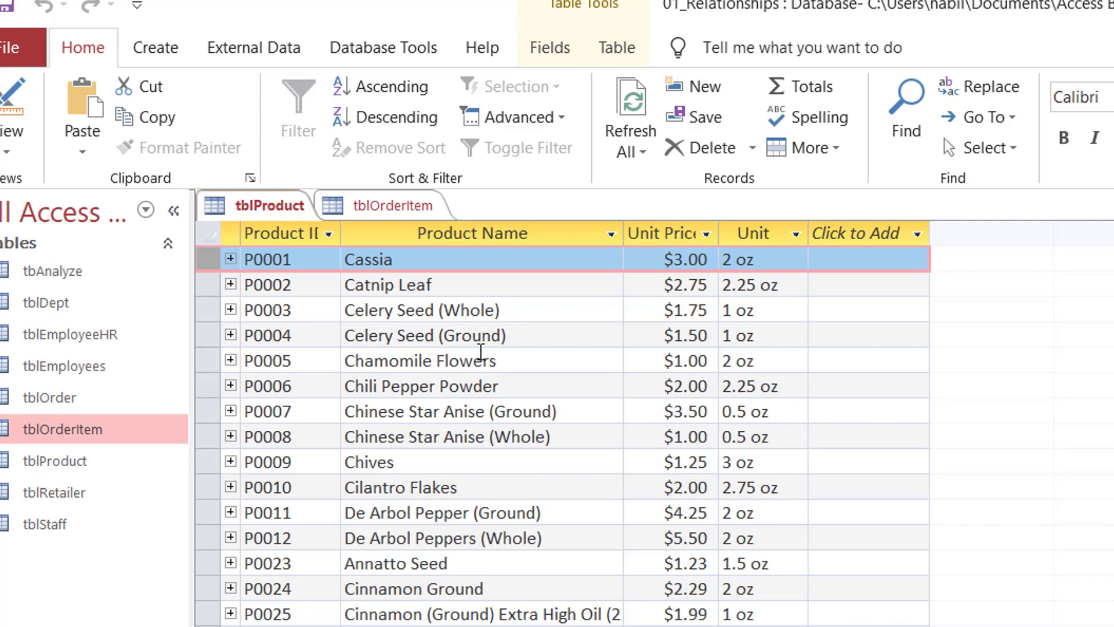
pyautogui.click(398, 204)
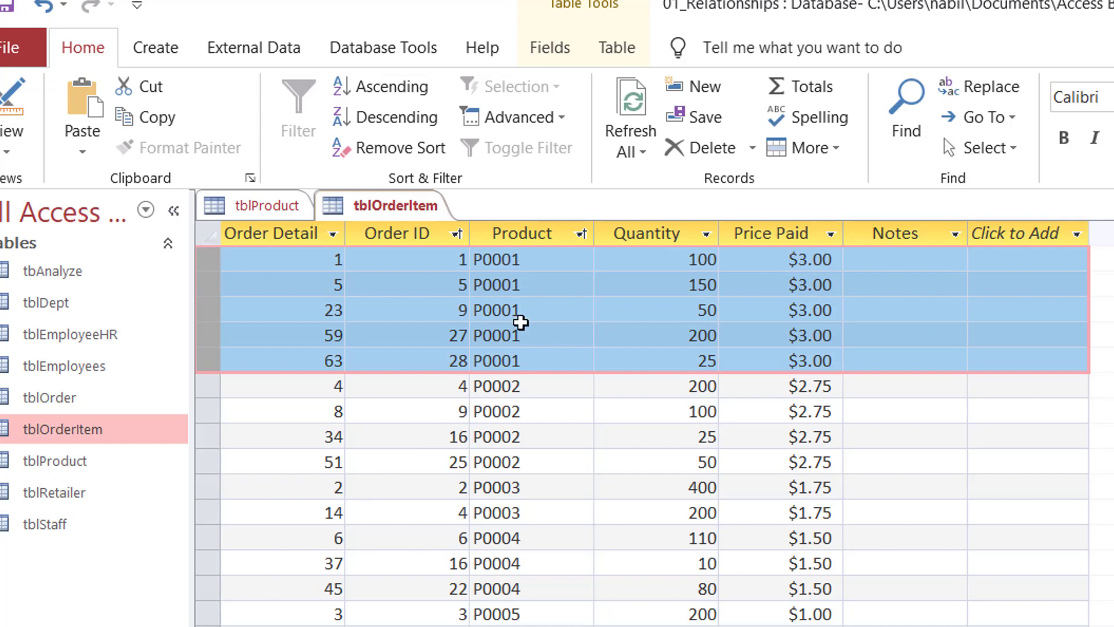
pyautogui.click(254, 206)
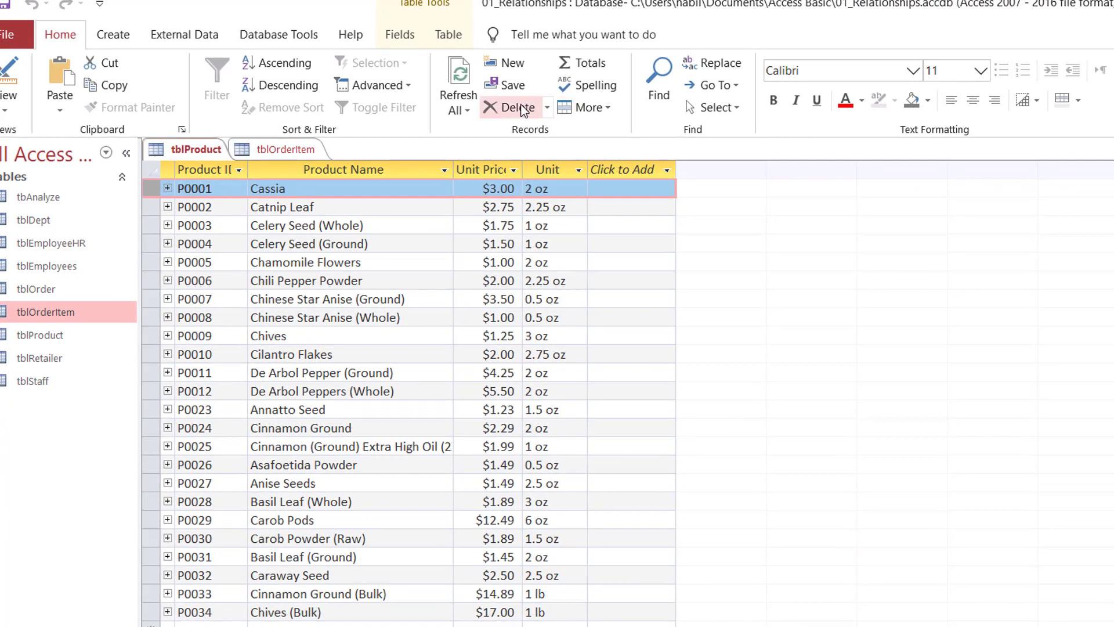
pyautogui.click(524, 109)
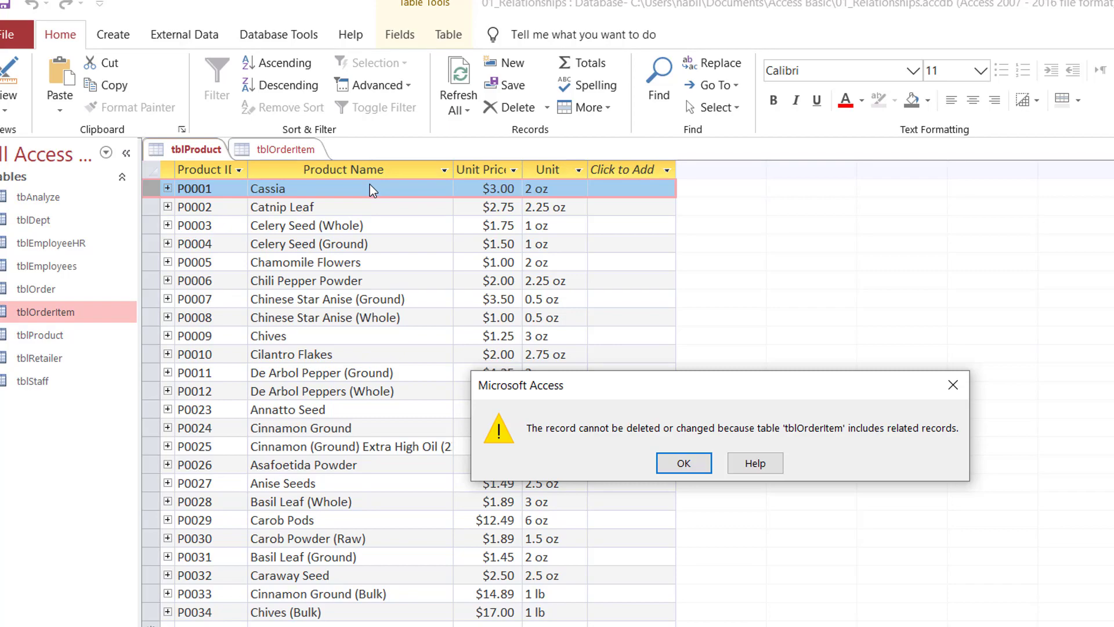
pyautogui.click(686, 466)
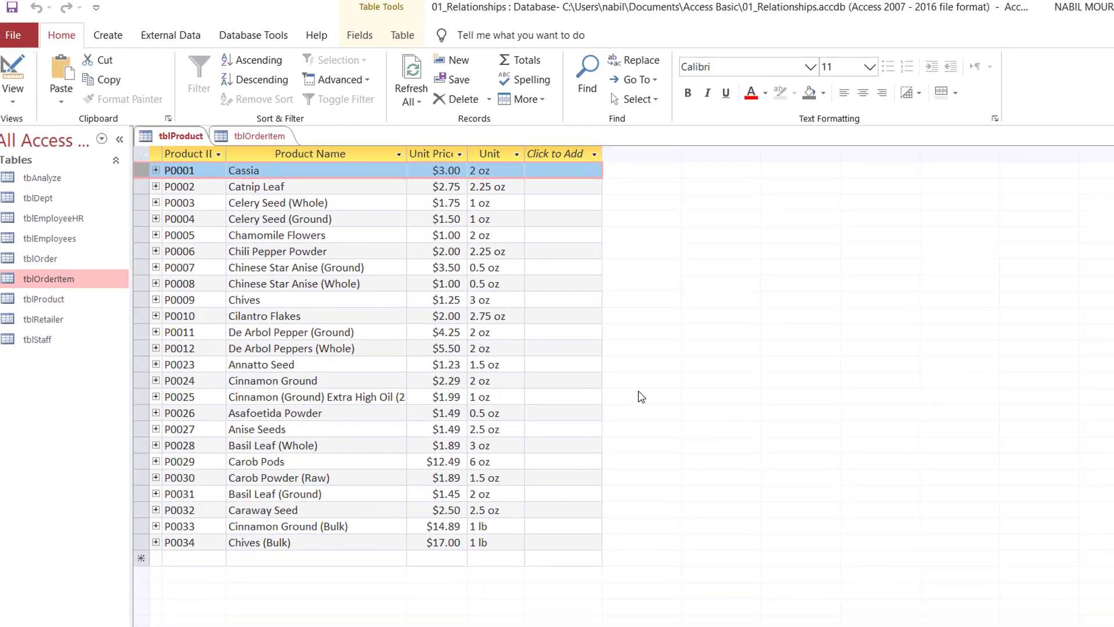
pyautogui.click(1106, 122)
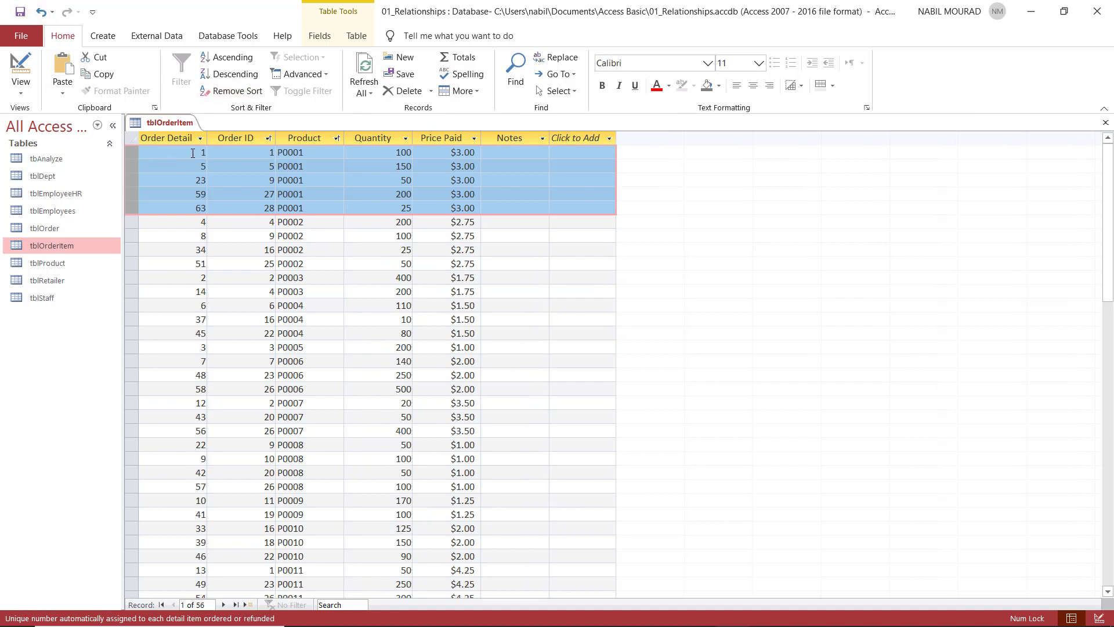
# Deselect the order items, close tblOrderItem and open the database's Relationships window.
pyautogui.click(227, 153)
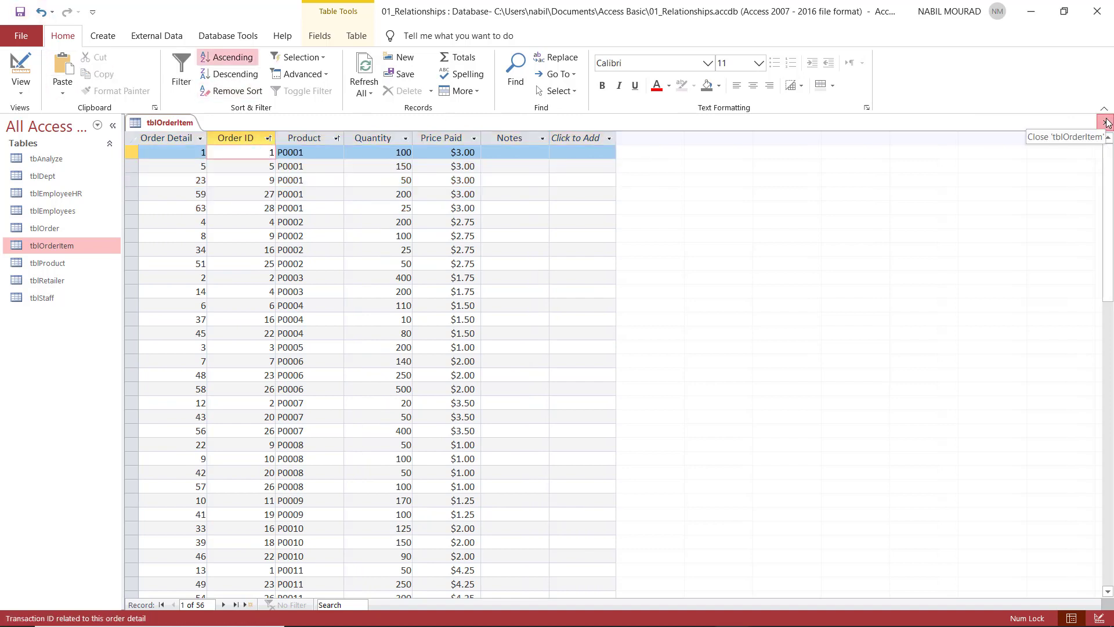
pyautogui.click(1105, 122)
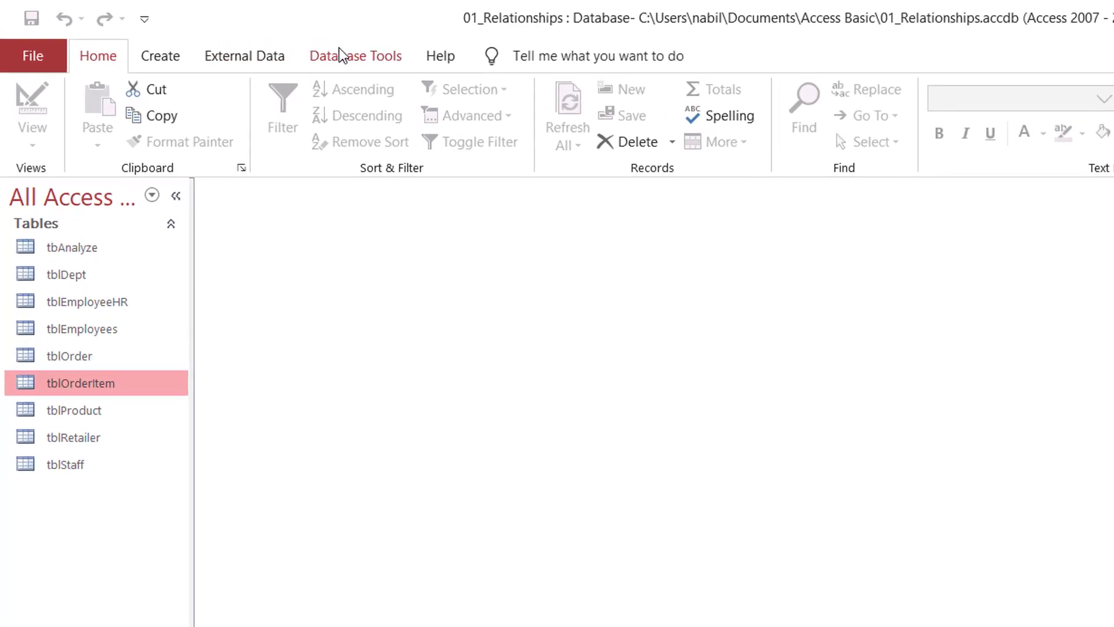
pyautogui.click(339, 53)
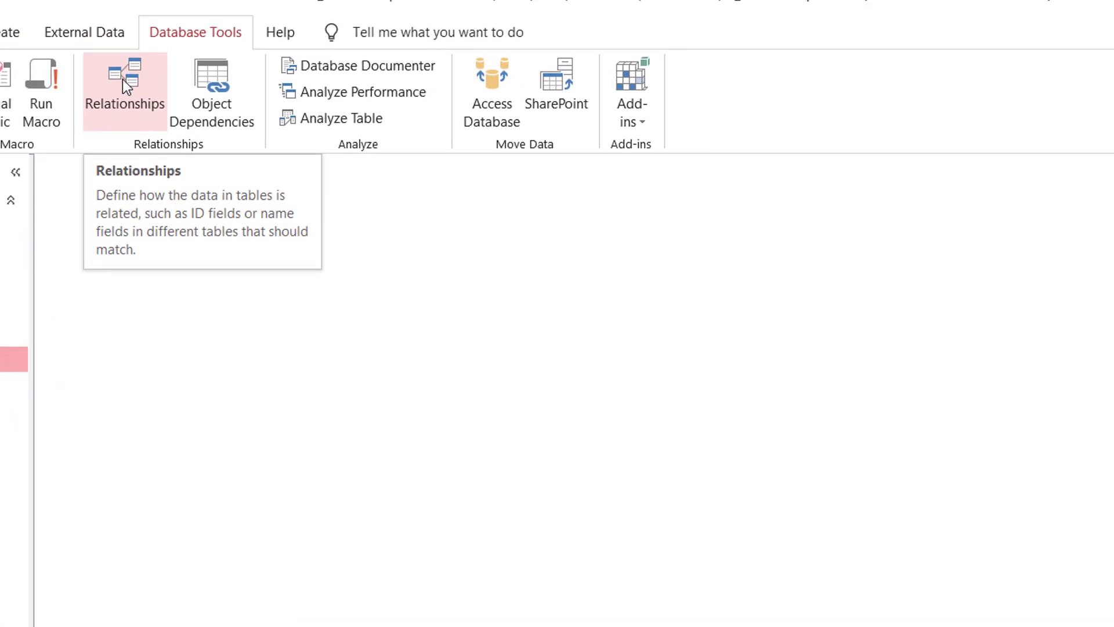
pyautogui.click(283, 103)
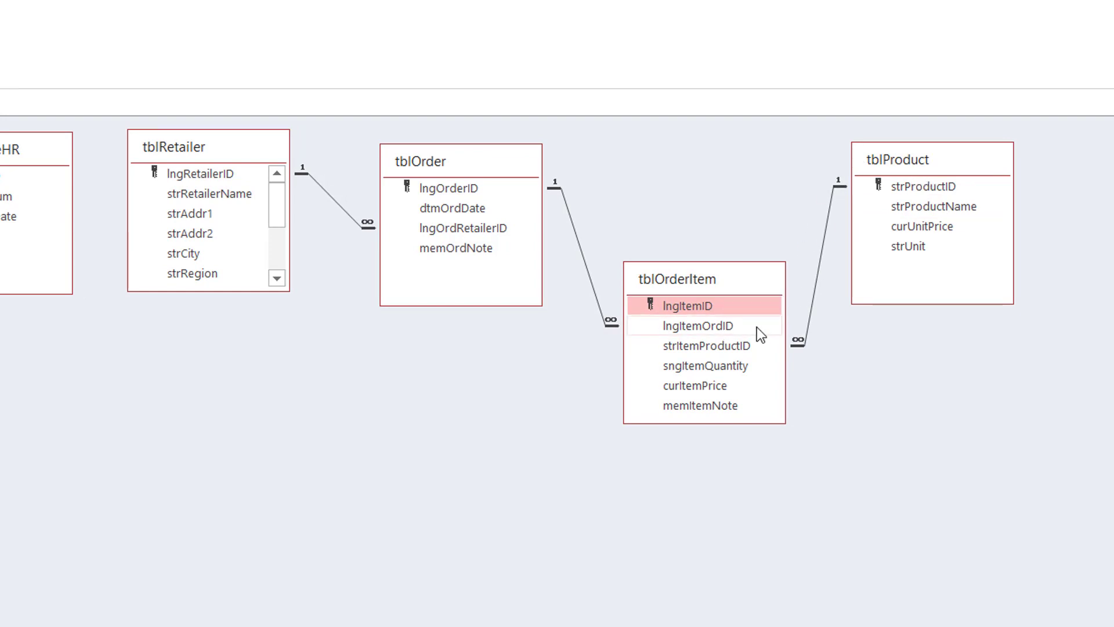
# Turn off Enforce Referential Integrity for the tblProduct to tblOrderItem relationship, then save and close the relationships layout.
pyautogui.click(820, 271)
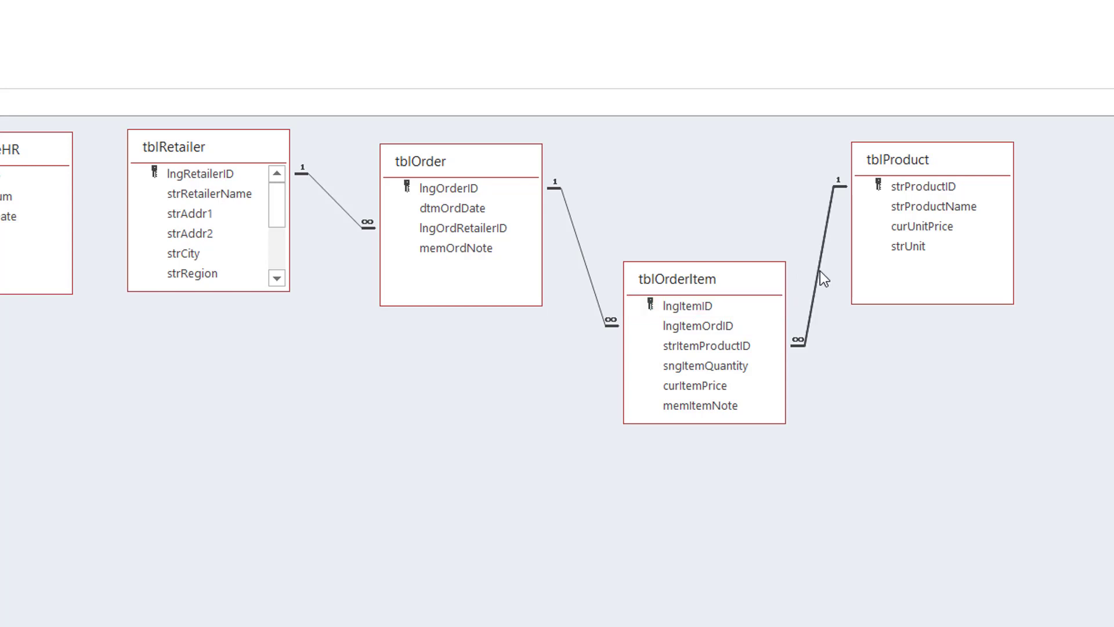
pyautogui.rightClick(820, 270)
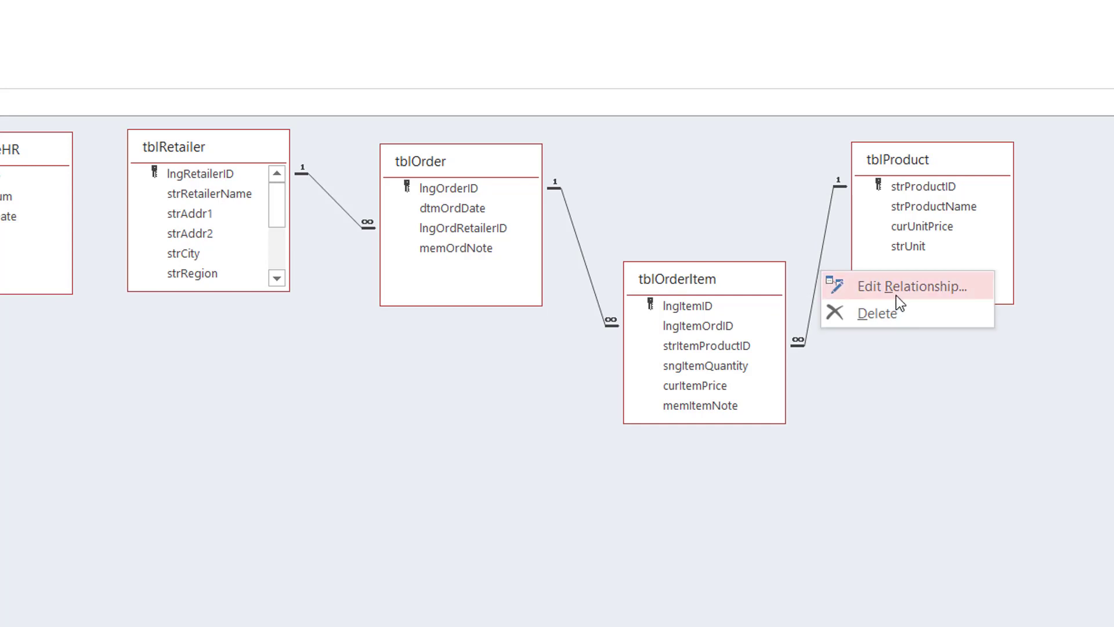
pyautogui.click(896, 286)
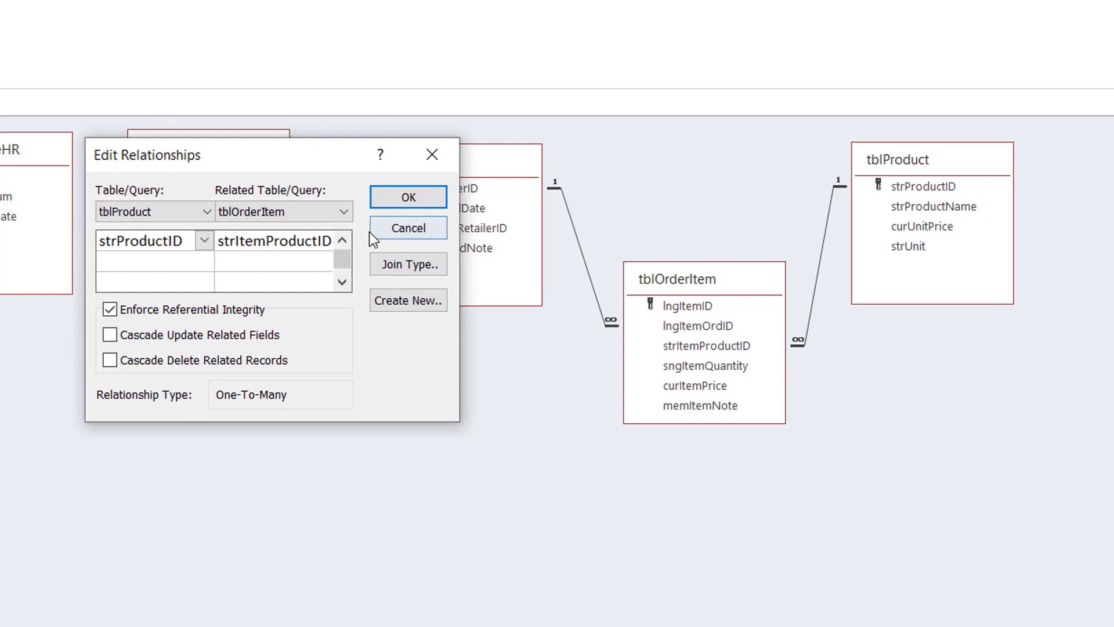
pyautogui.click(112, 308)
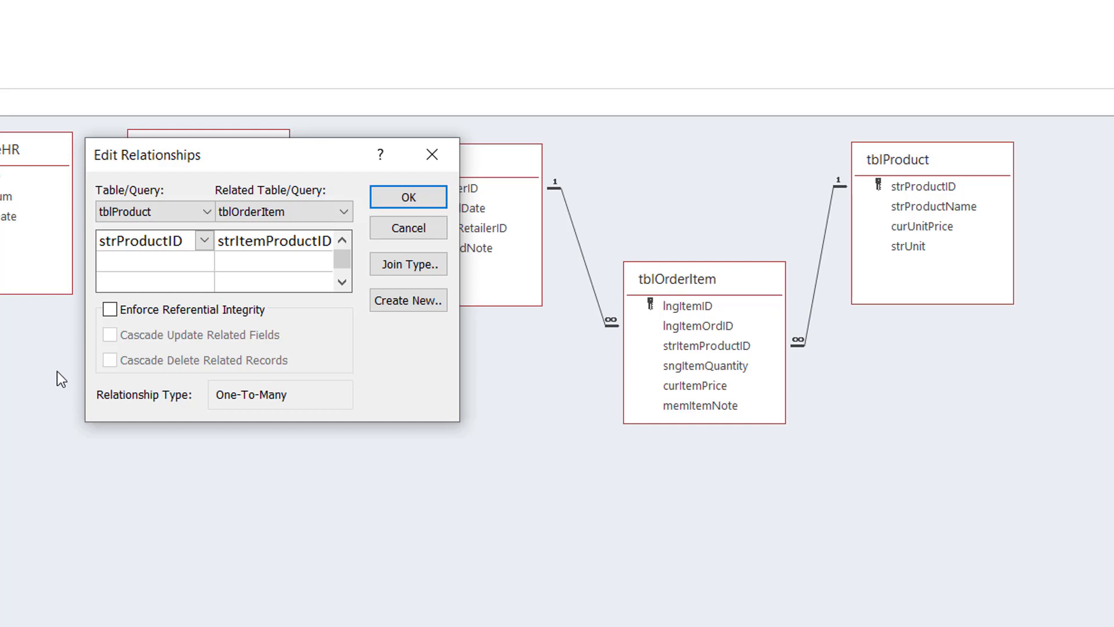
pyautogui.click(410, 191)
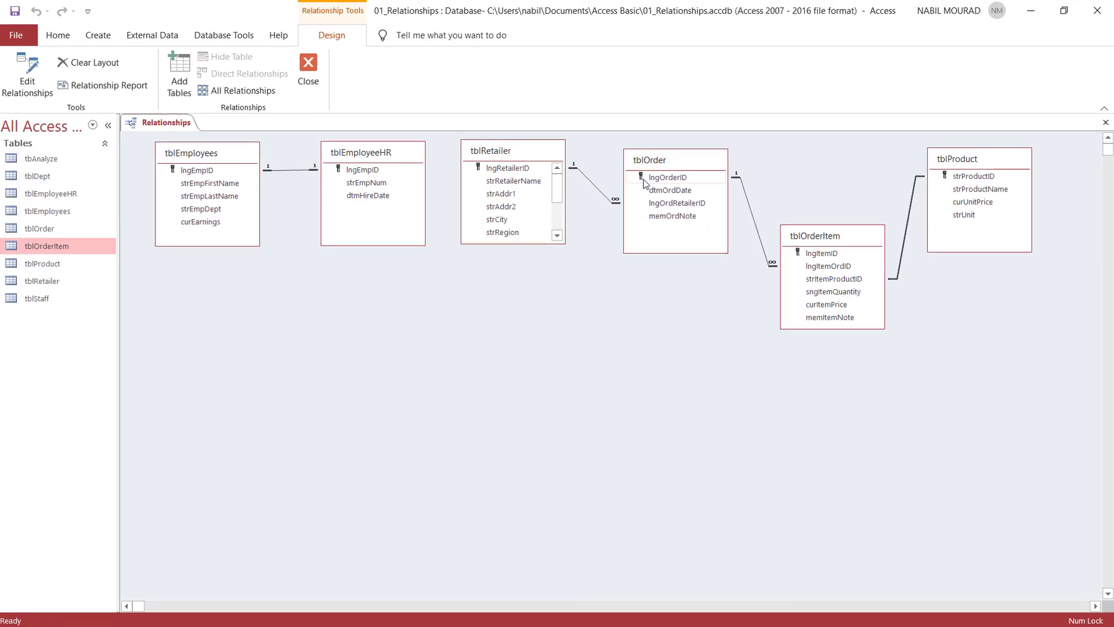
pyautogui.click(19, 14)
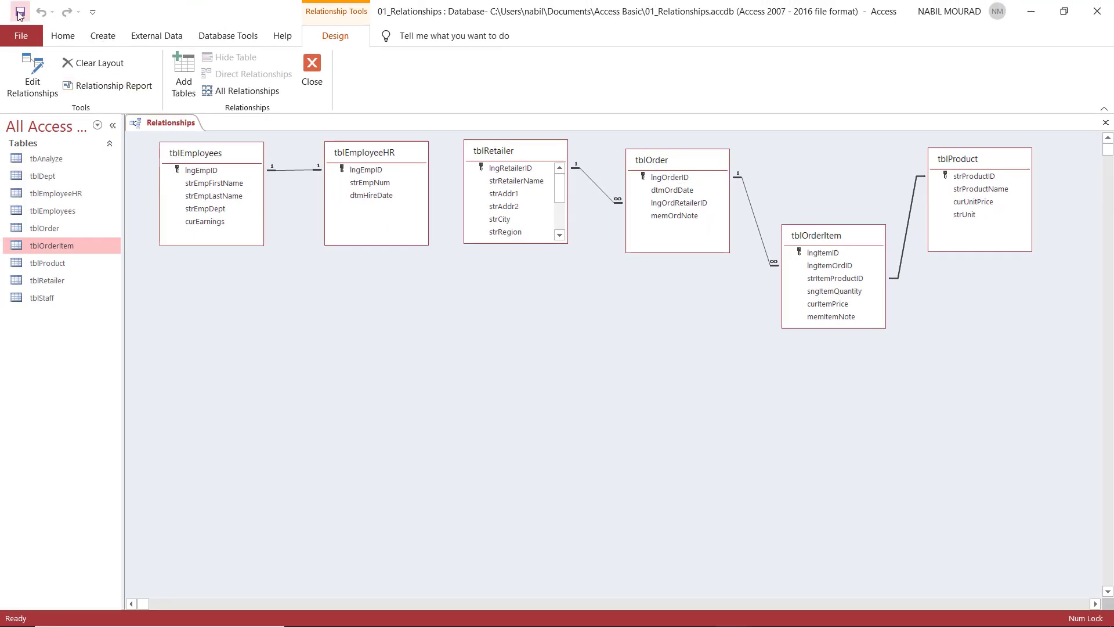
pyautogui.click(1105, 123)
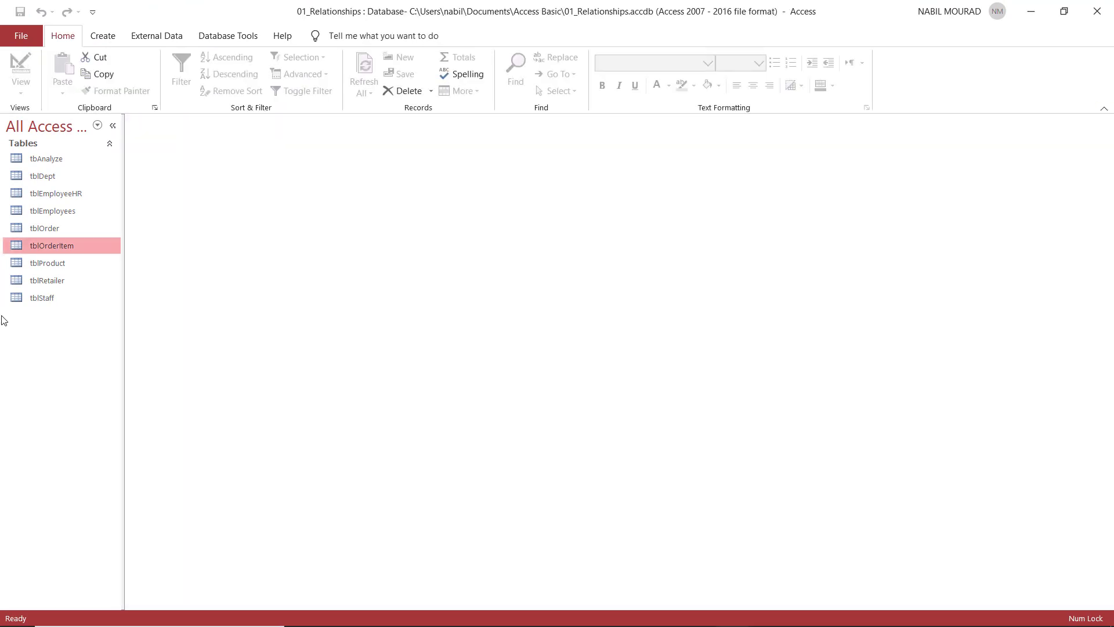
# Open tblProduct and permanently delete the P0001 Cassia record.
pyautogui.click(46, 263)
pyautogui.doubleClick(44, 262)
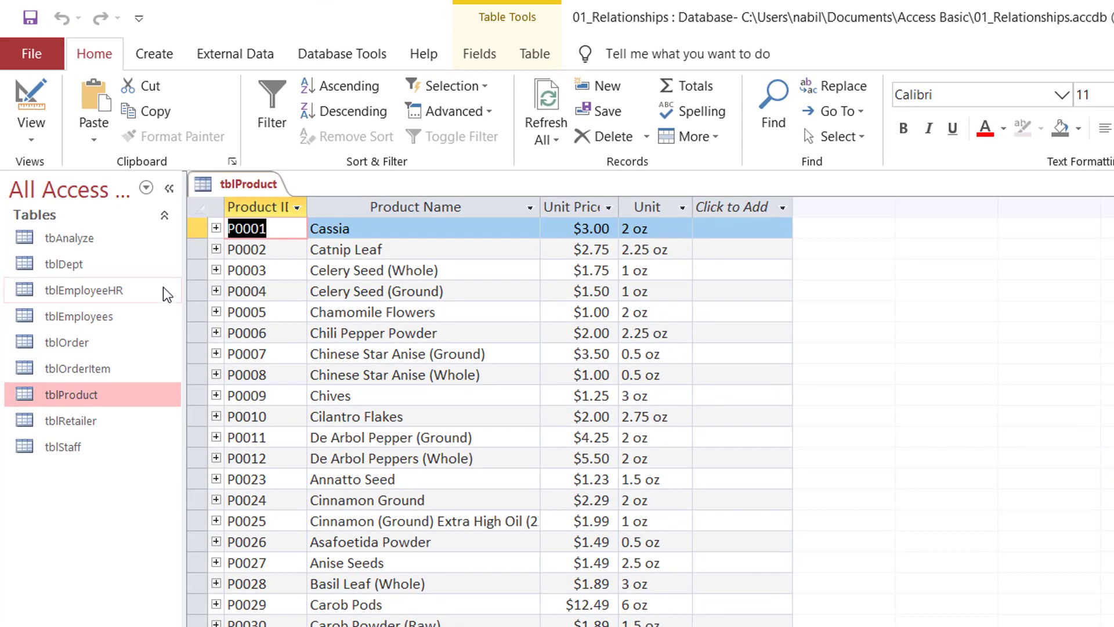
pyautogui.click(199, 229)
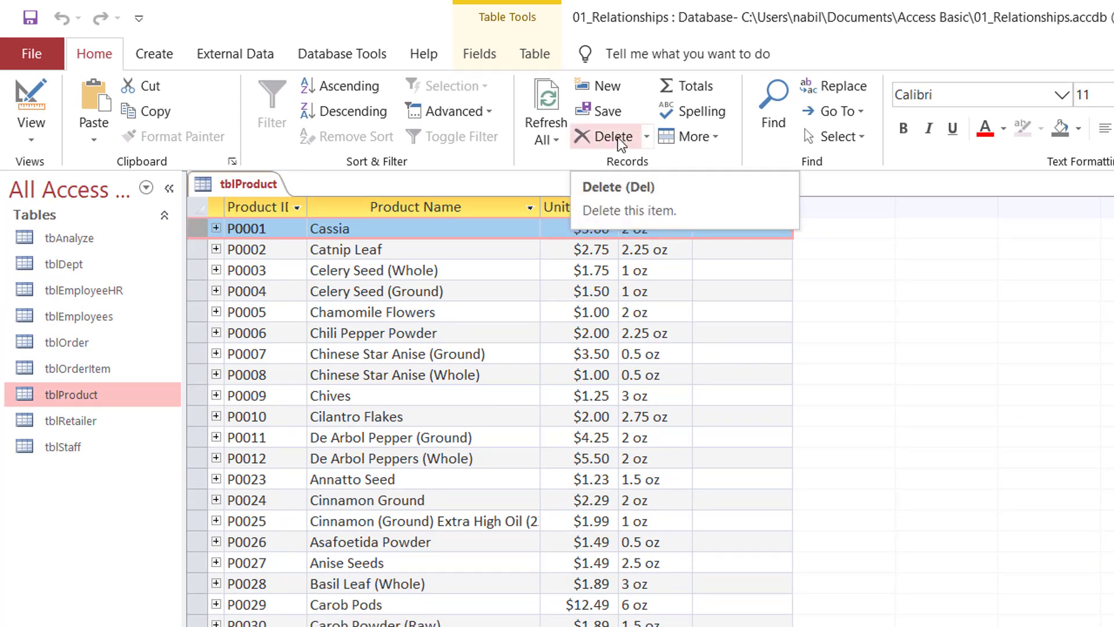
pyautogui.click(617, 136)
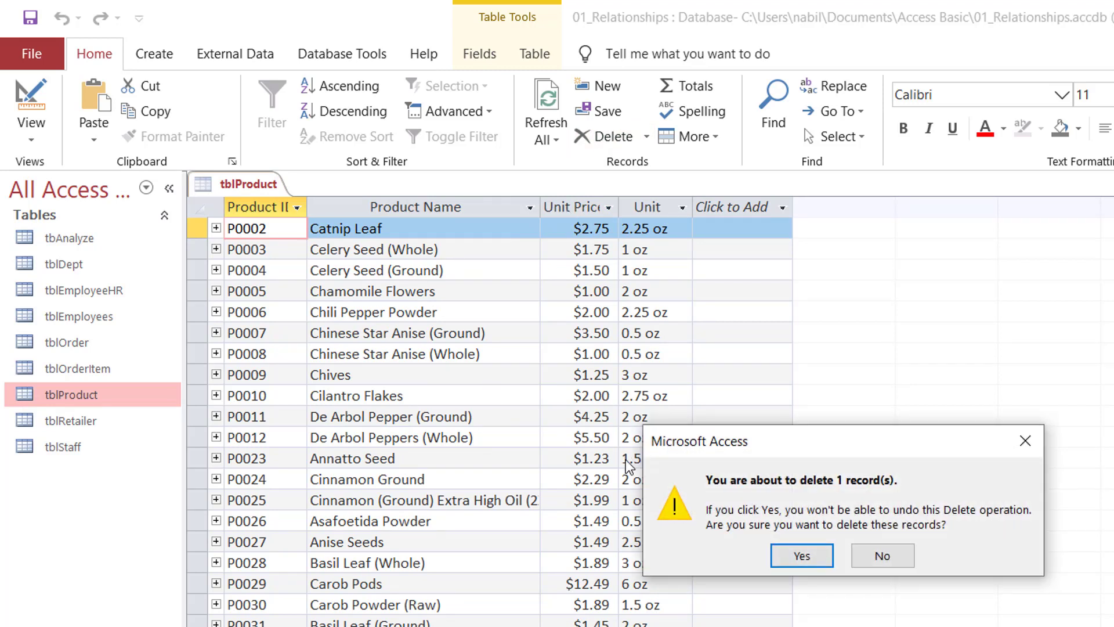
pyautogui.click(803, 556)
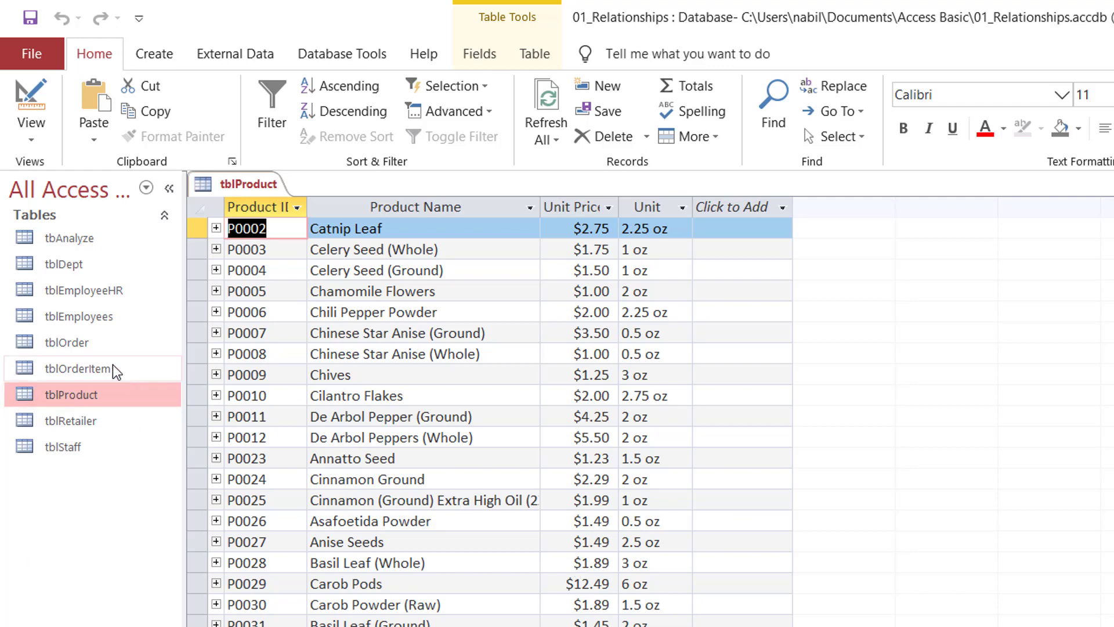
# Open tblOrderItem, select all records for product P0001 to inspect them, and close both open tables.
pyautogui.doubleClick(82, 369)
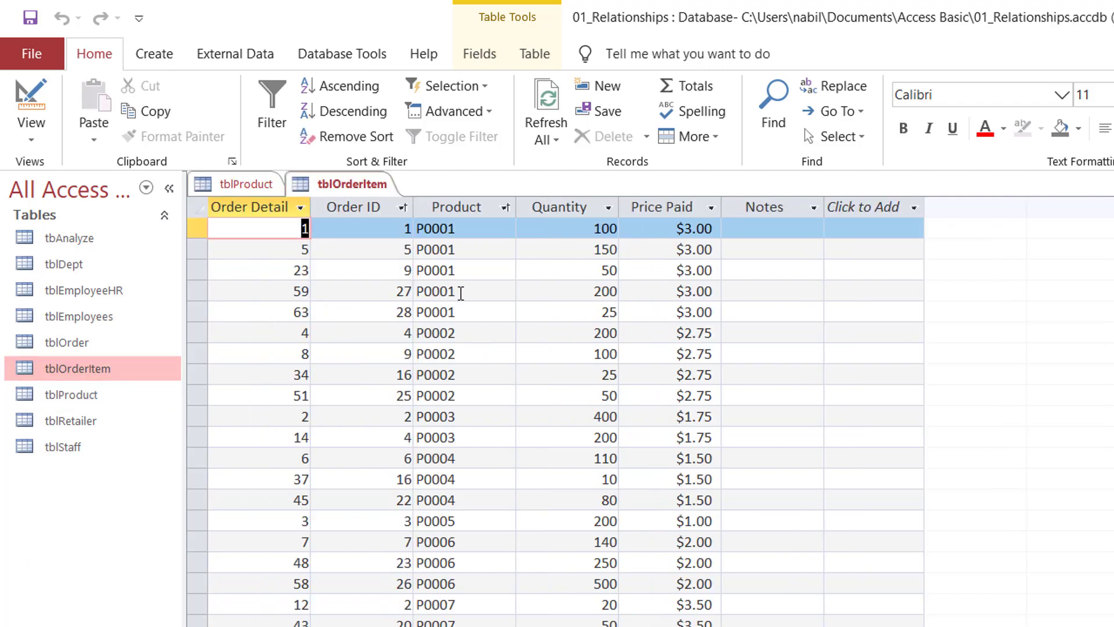
pyautogui.moveTo(198, 231); pyautogui.dragTo(182, 315)
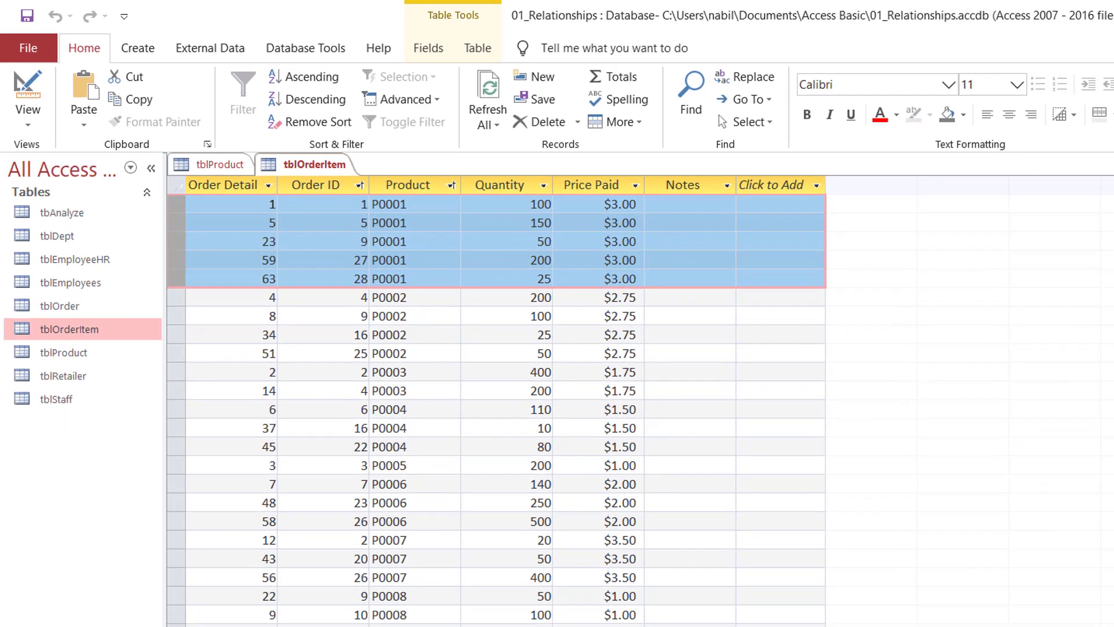
pyautogui.click(1105, 120)
pyautogui.click(1105, 120)
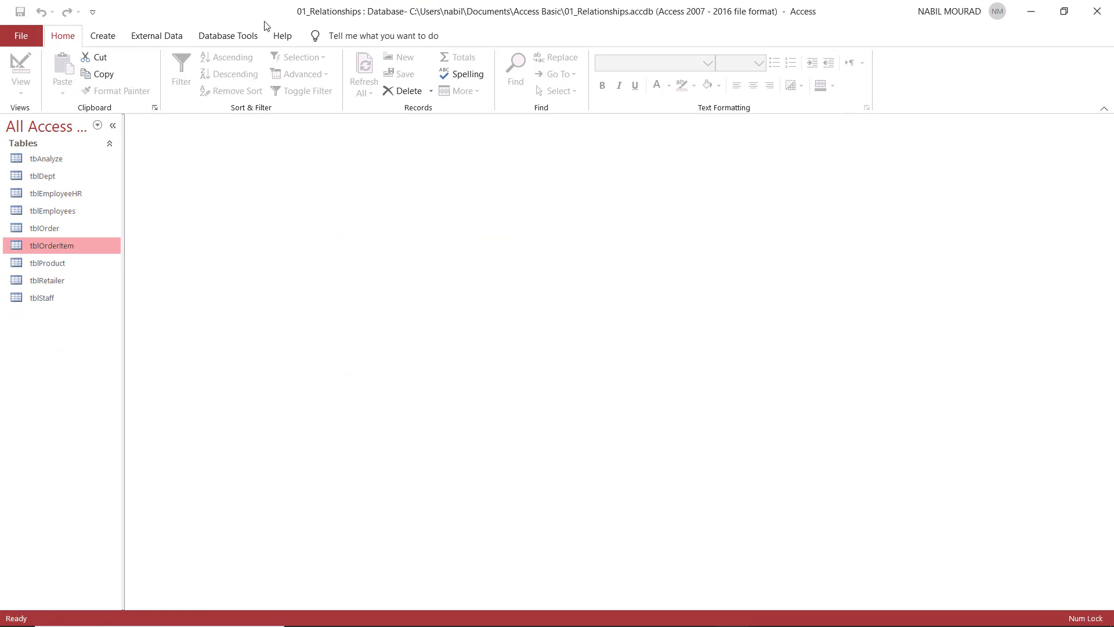
# Reopen the Relationships window to reach the link between tblProduct and tblOrderItem.
pyautogui.click(231, 37)
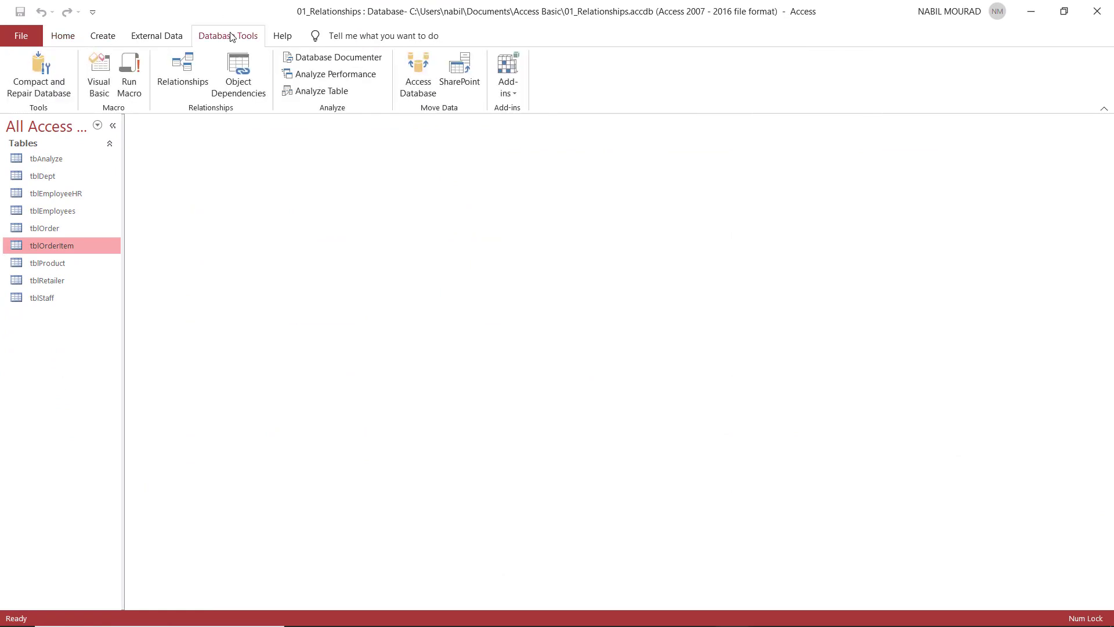
pyautogui.click(177, 71)
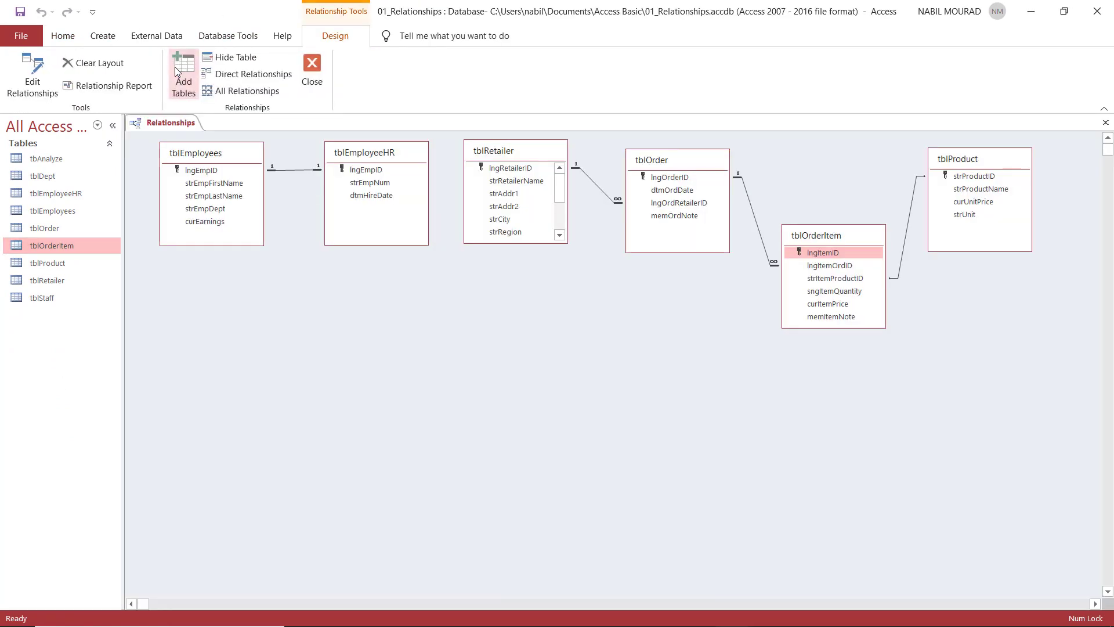
pyautogui.click(908, 221)
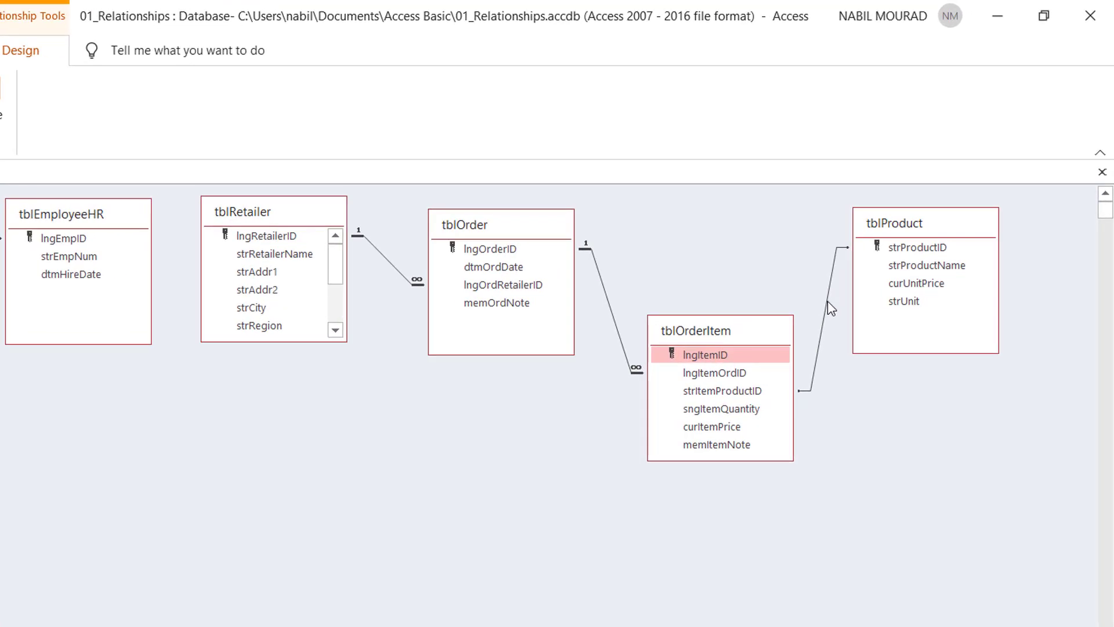
# Try to enforce referential integrity on the tblProduct to tblOrderItem relationship and close its editing dialog.
pyautogui.rightClick(831, 308)
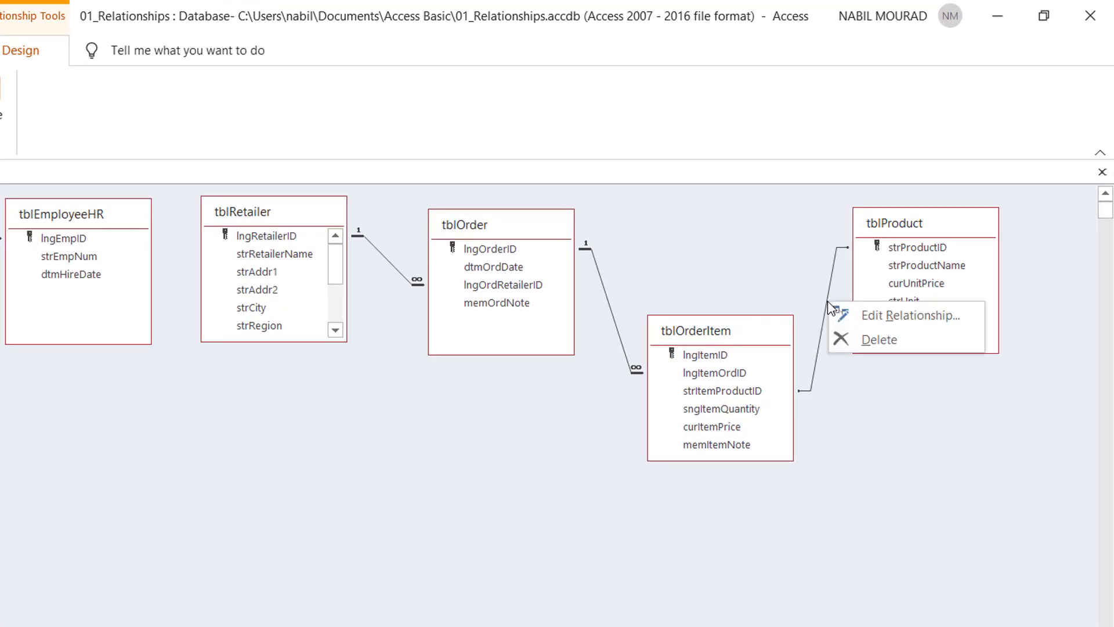
pyautogui.click(860, 315)
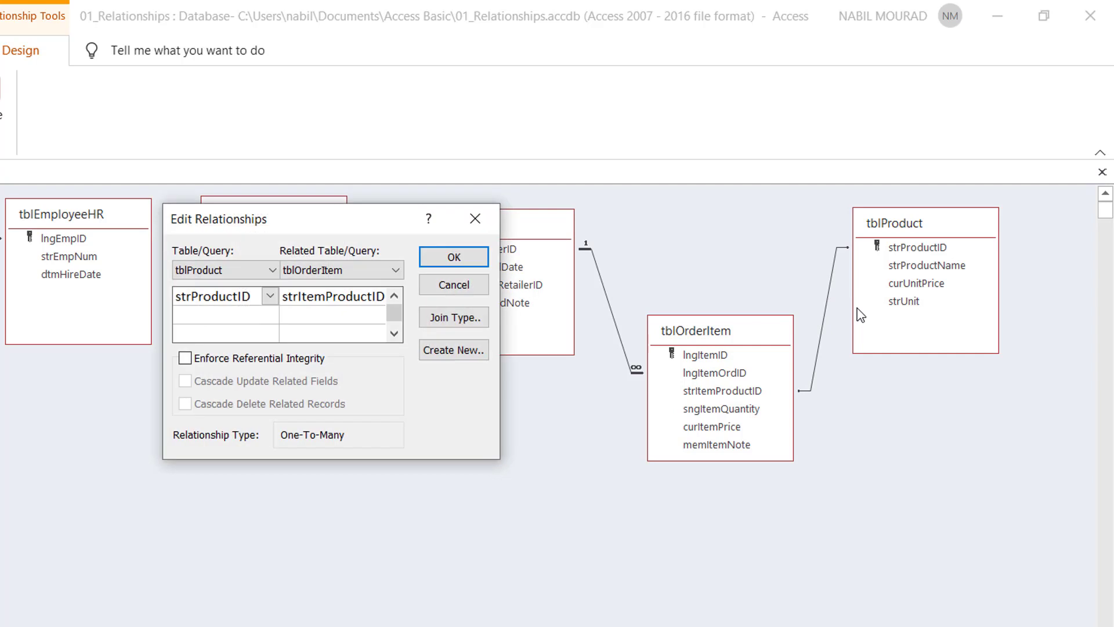
pyautogui.click(186, 360)
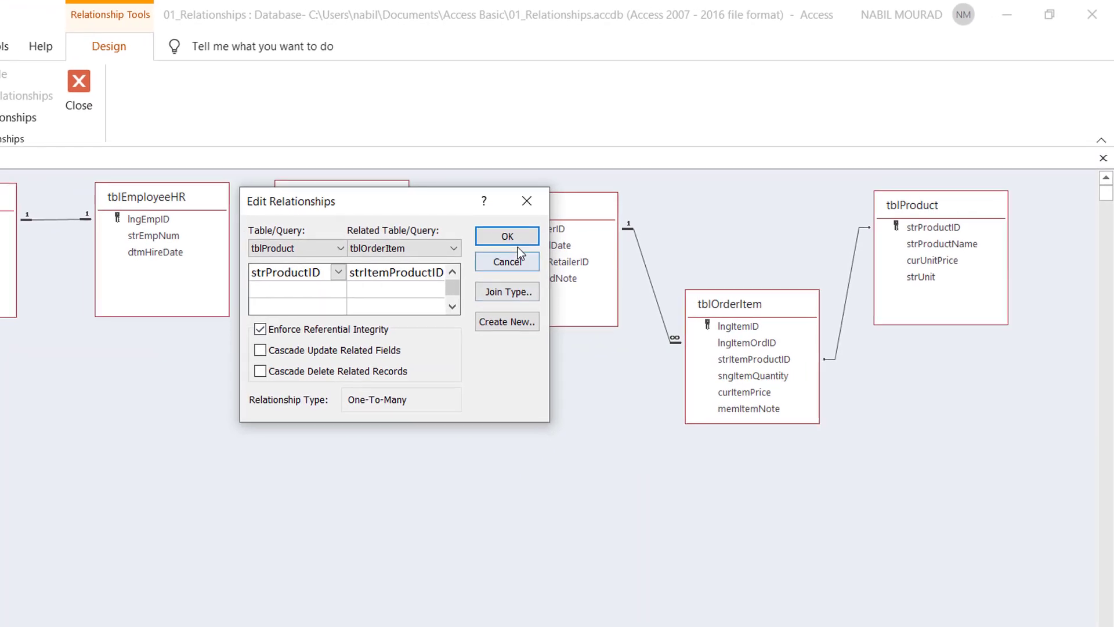
pyautogui.click(515, 235)
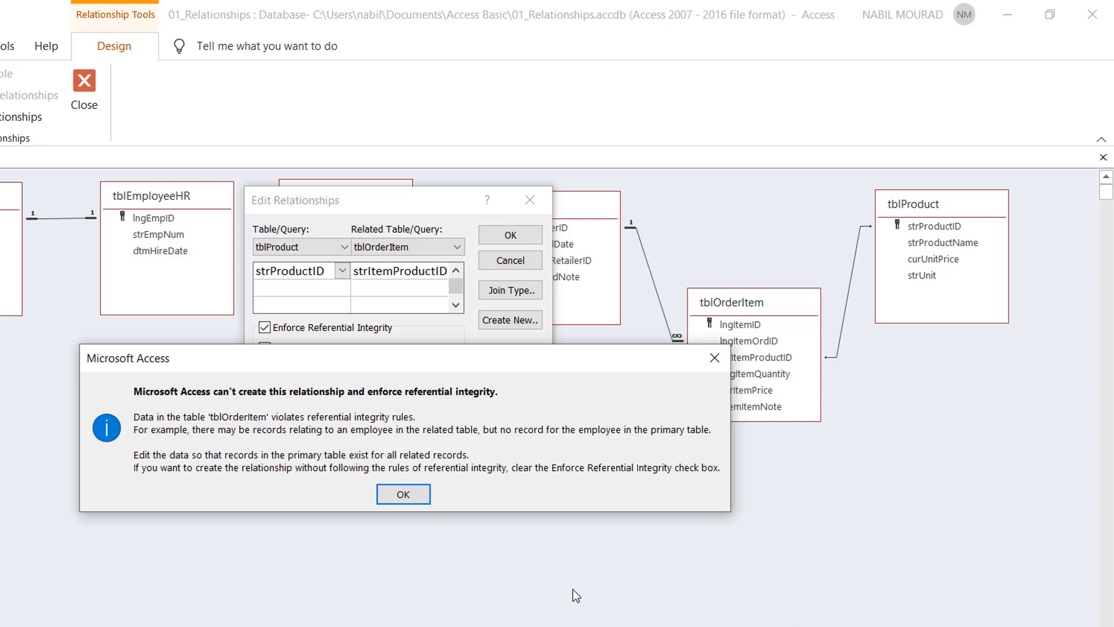
pyautogui.click(404, 494)
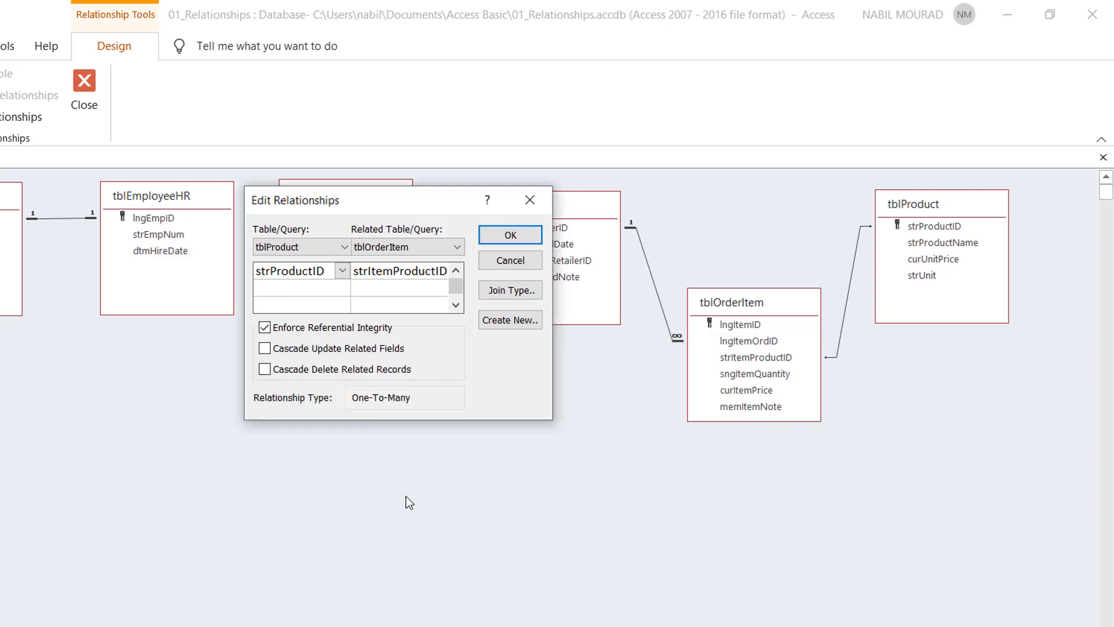
pyautogui.click(530, 200)
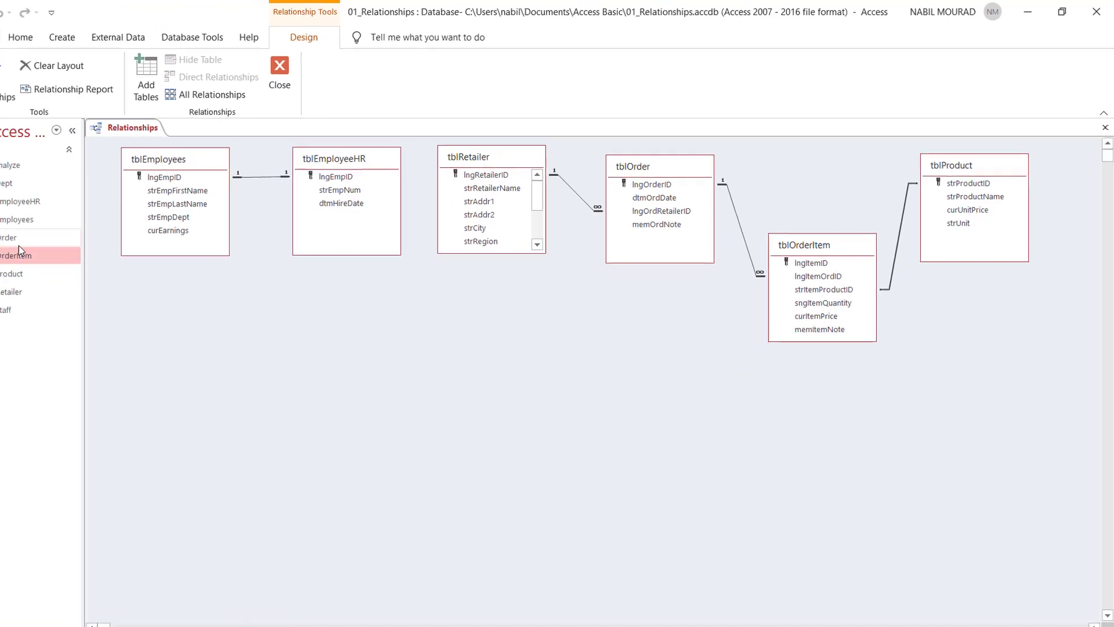
# Open tblOrderItem, permanently delete all order items for product P0001, and close the table.
pyautogui.doubleClick(56, 251)
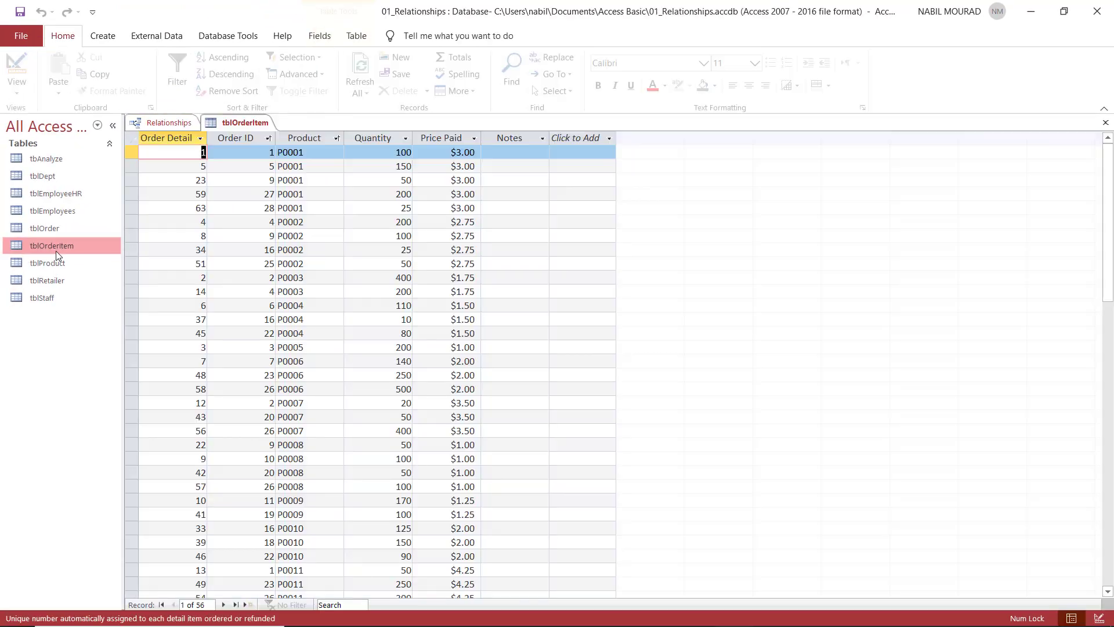
pyautogui.moveTo(132, 152); pyautogui.dragTo(110, 206)
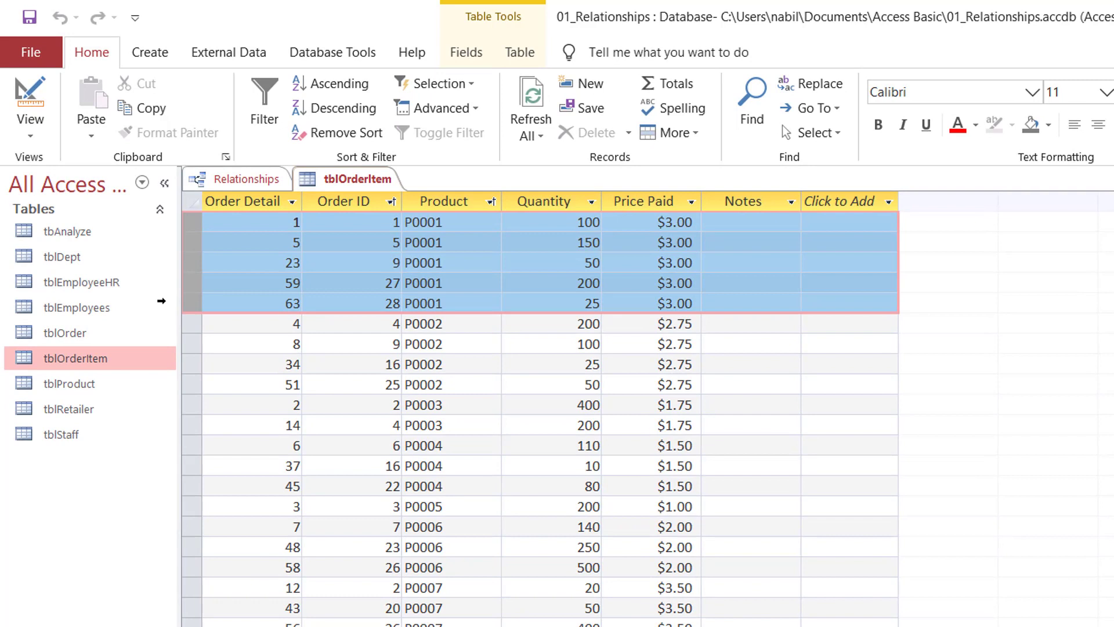
pyautogui.moveTo(163, 301); pyautogui.dragTo(162, 308)
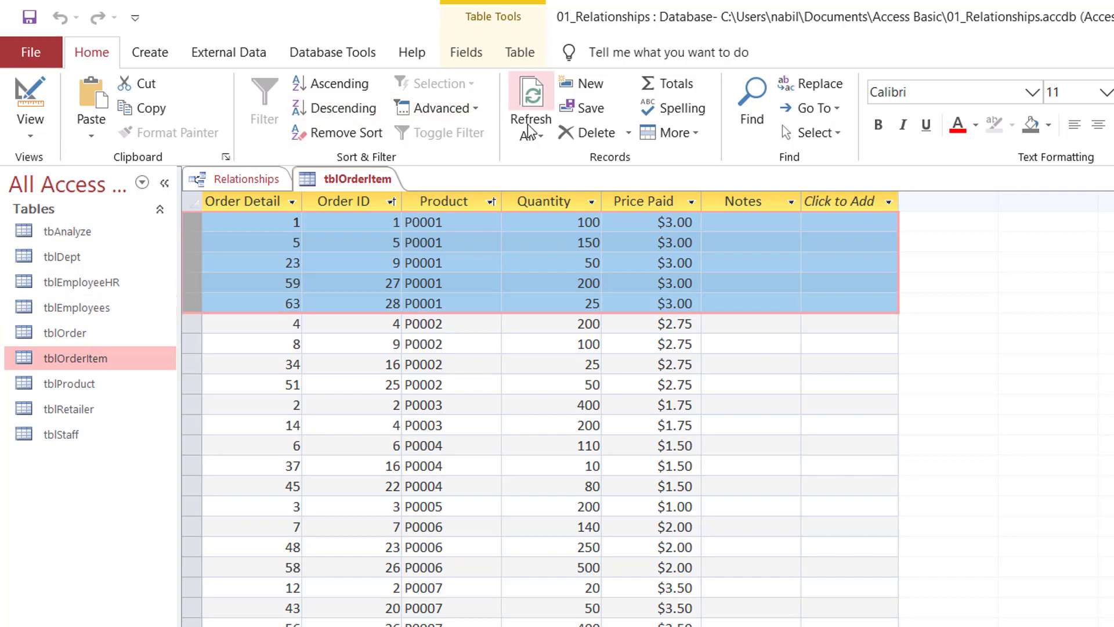
pyautogui.click(606, 134)
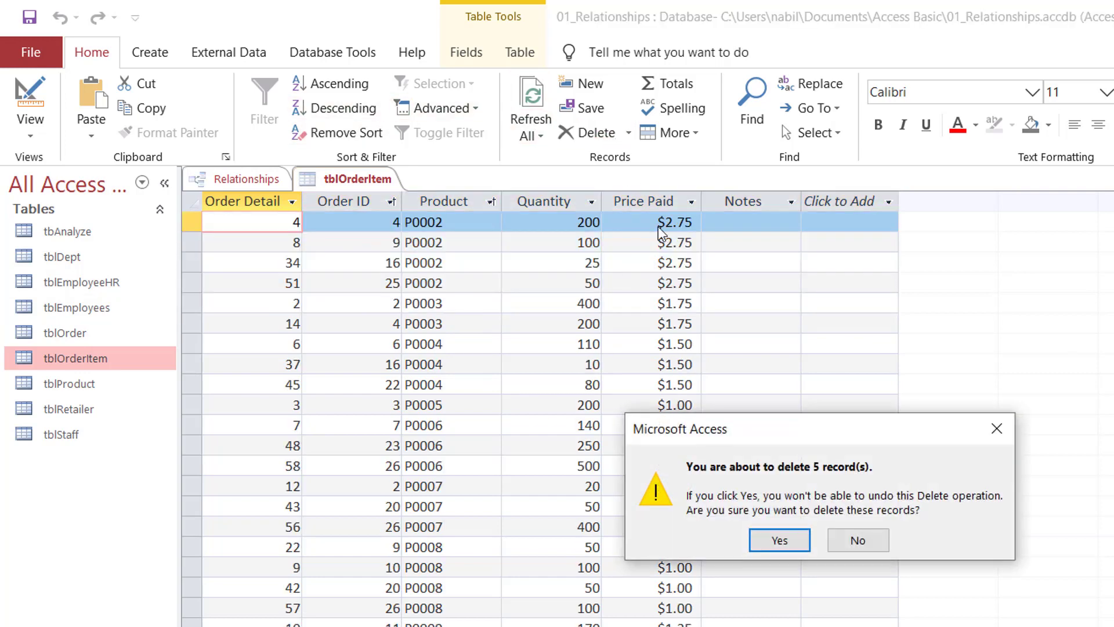
pyautogui.click(780, 541)
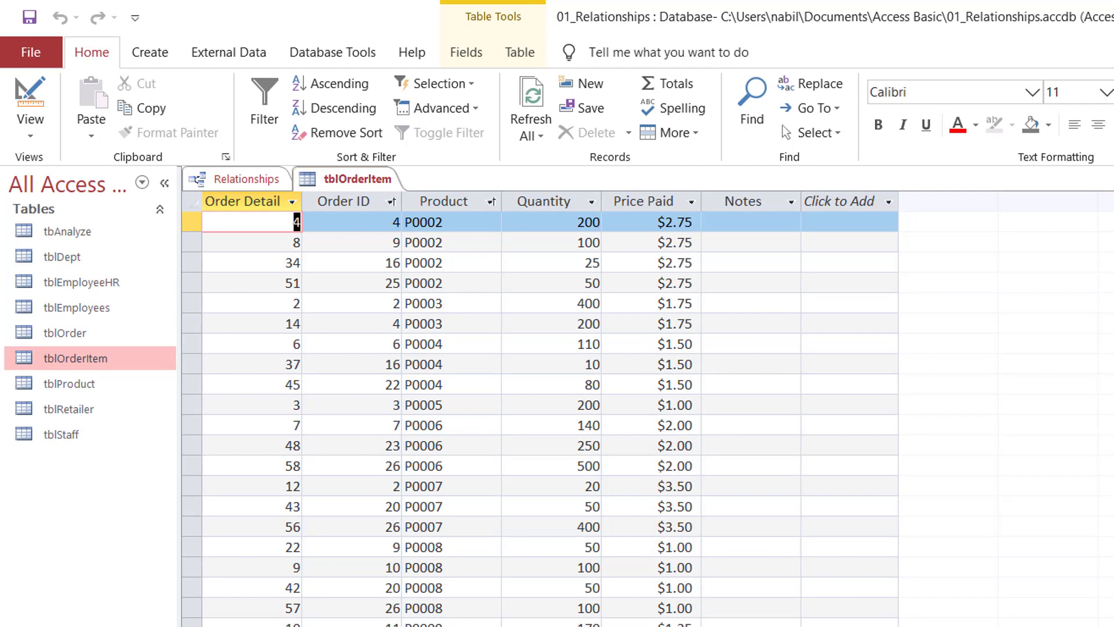
pyautogui.hotkey('ctrl', 'w')
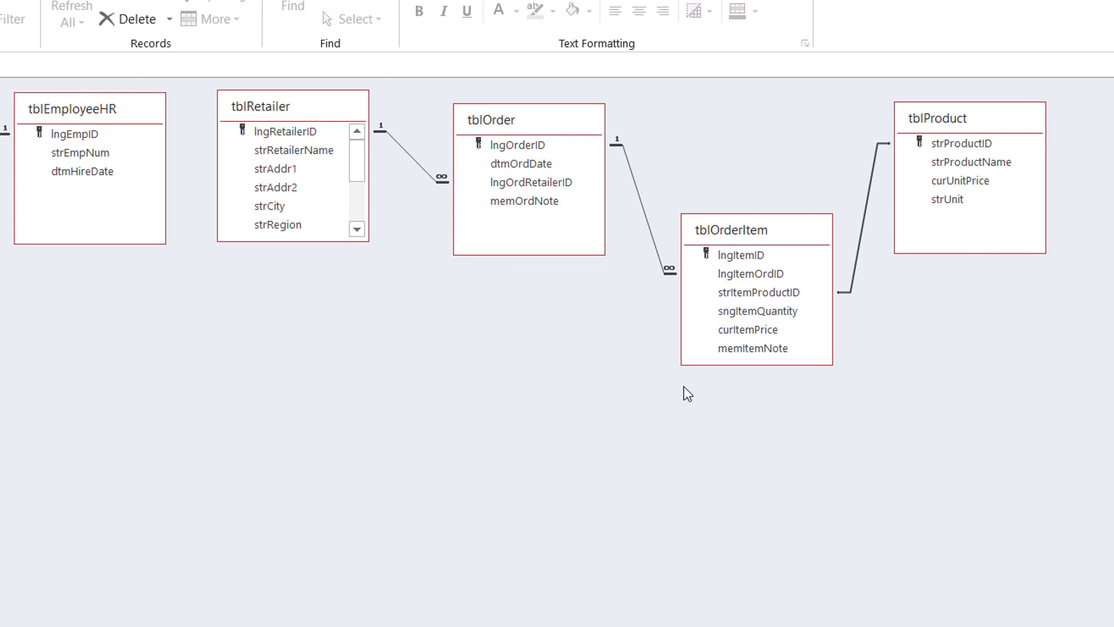
# Enforce referential integrity on the tblProduct to tblOrderItem relationship, then save and close the relationships layout.
pyautogui.rightClick(867, 210)
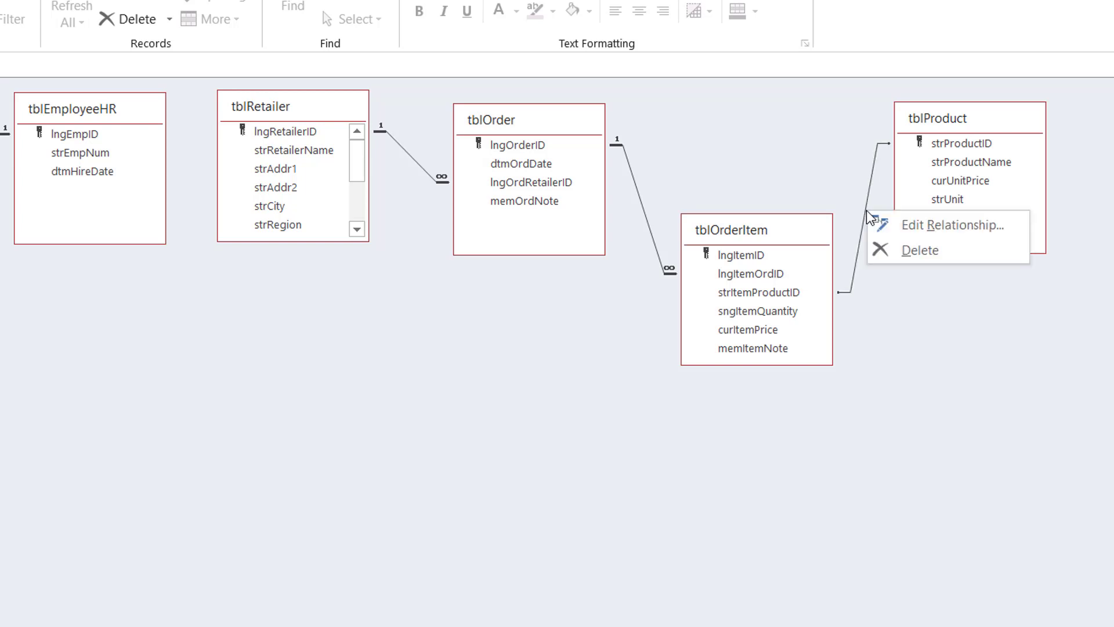
pyautogui.click(911, 228)
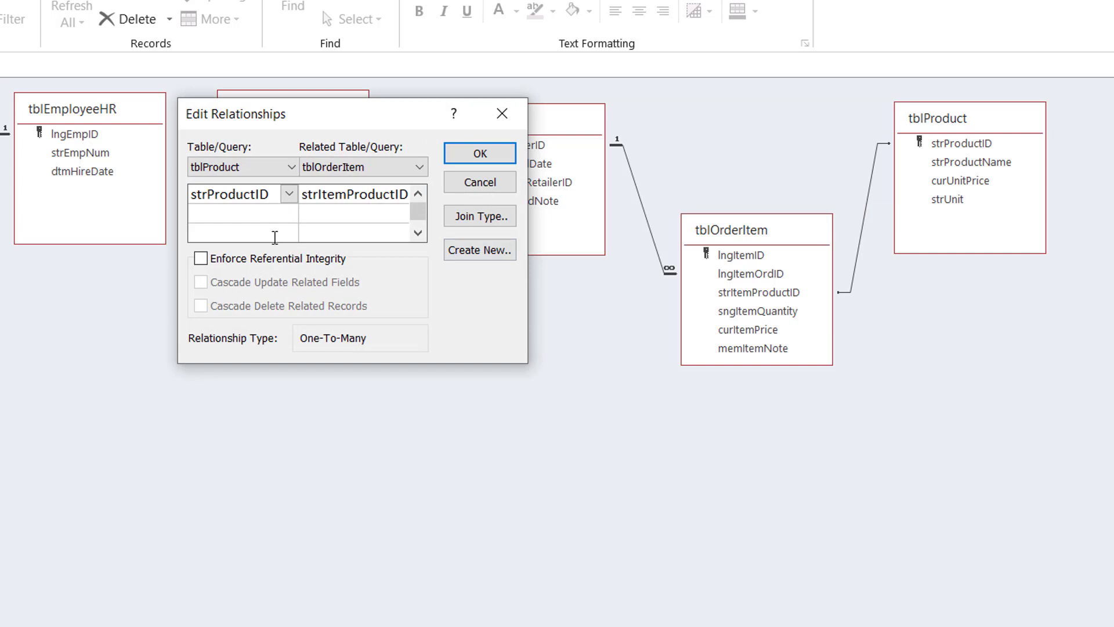
pyautogui.click(201, 259)
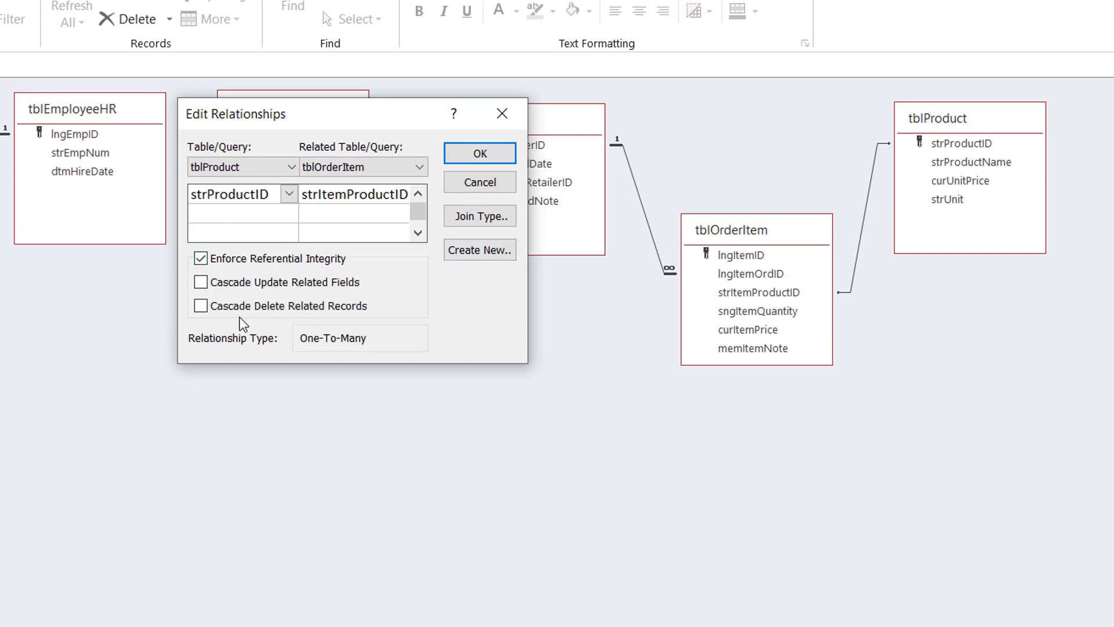
pyautogui.click(477, 153)
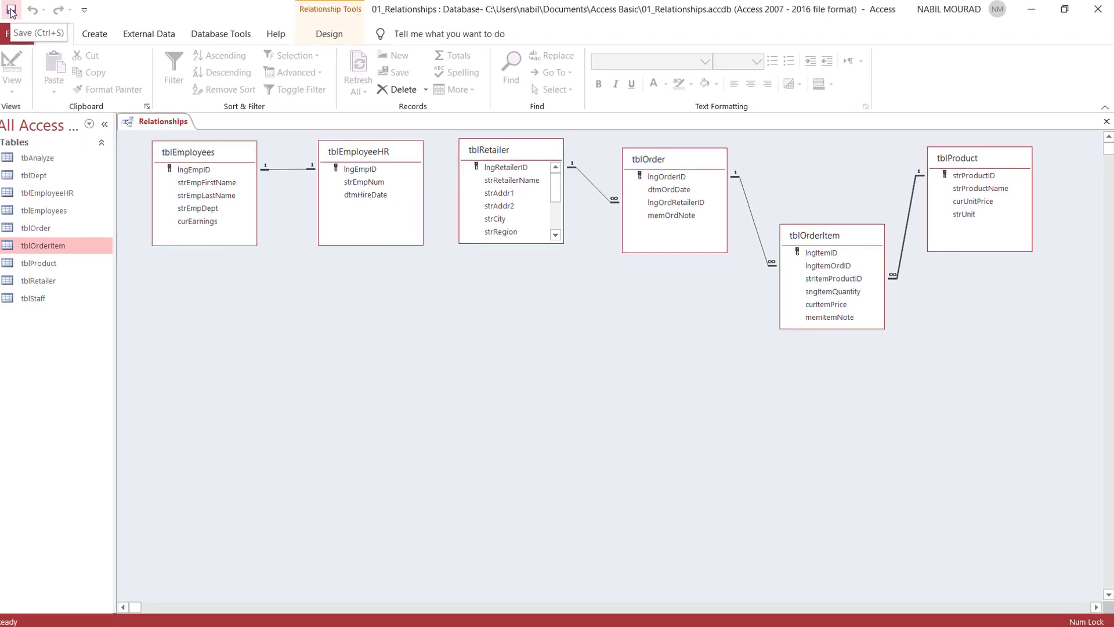
pyautogui.click(20, 12)
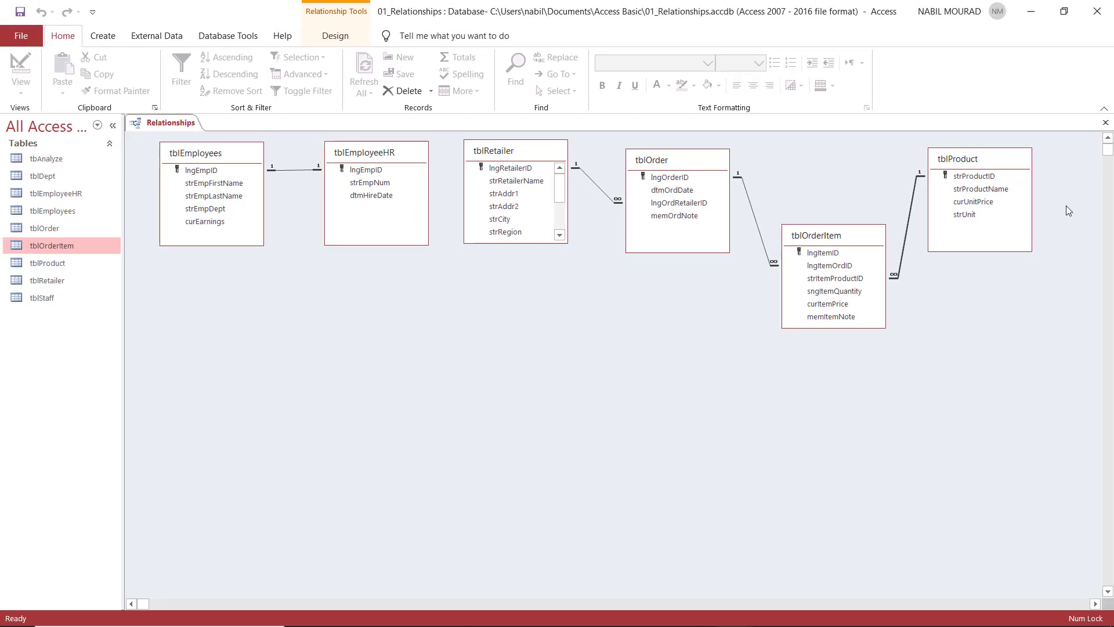
pyautogui.click(1106, 123)
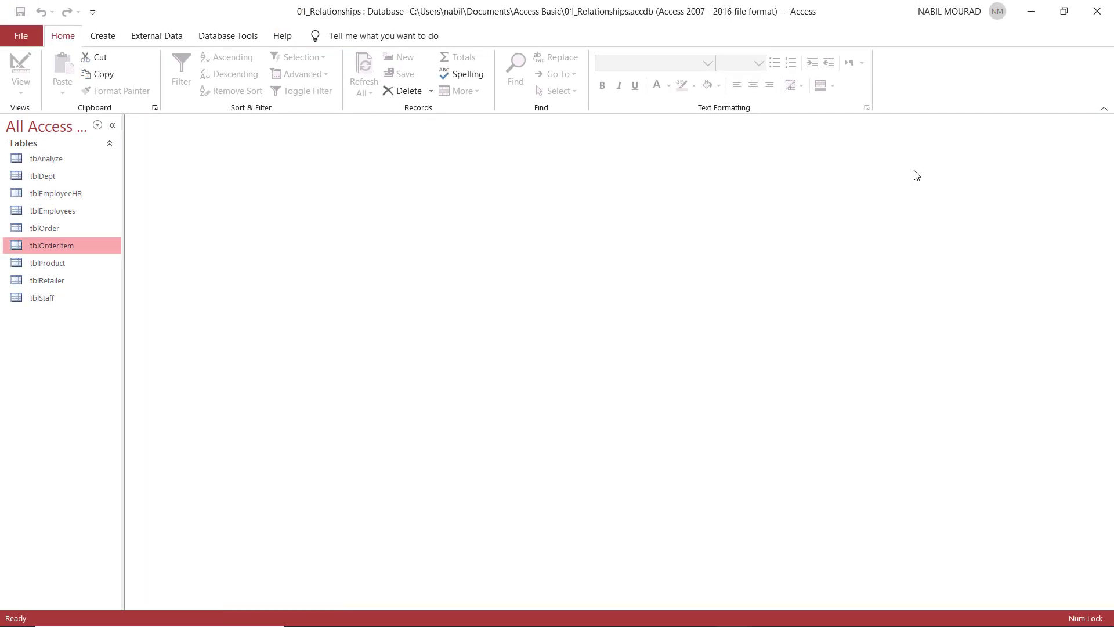